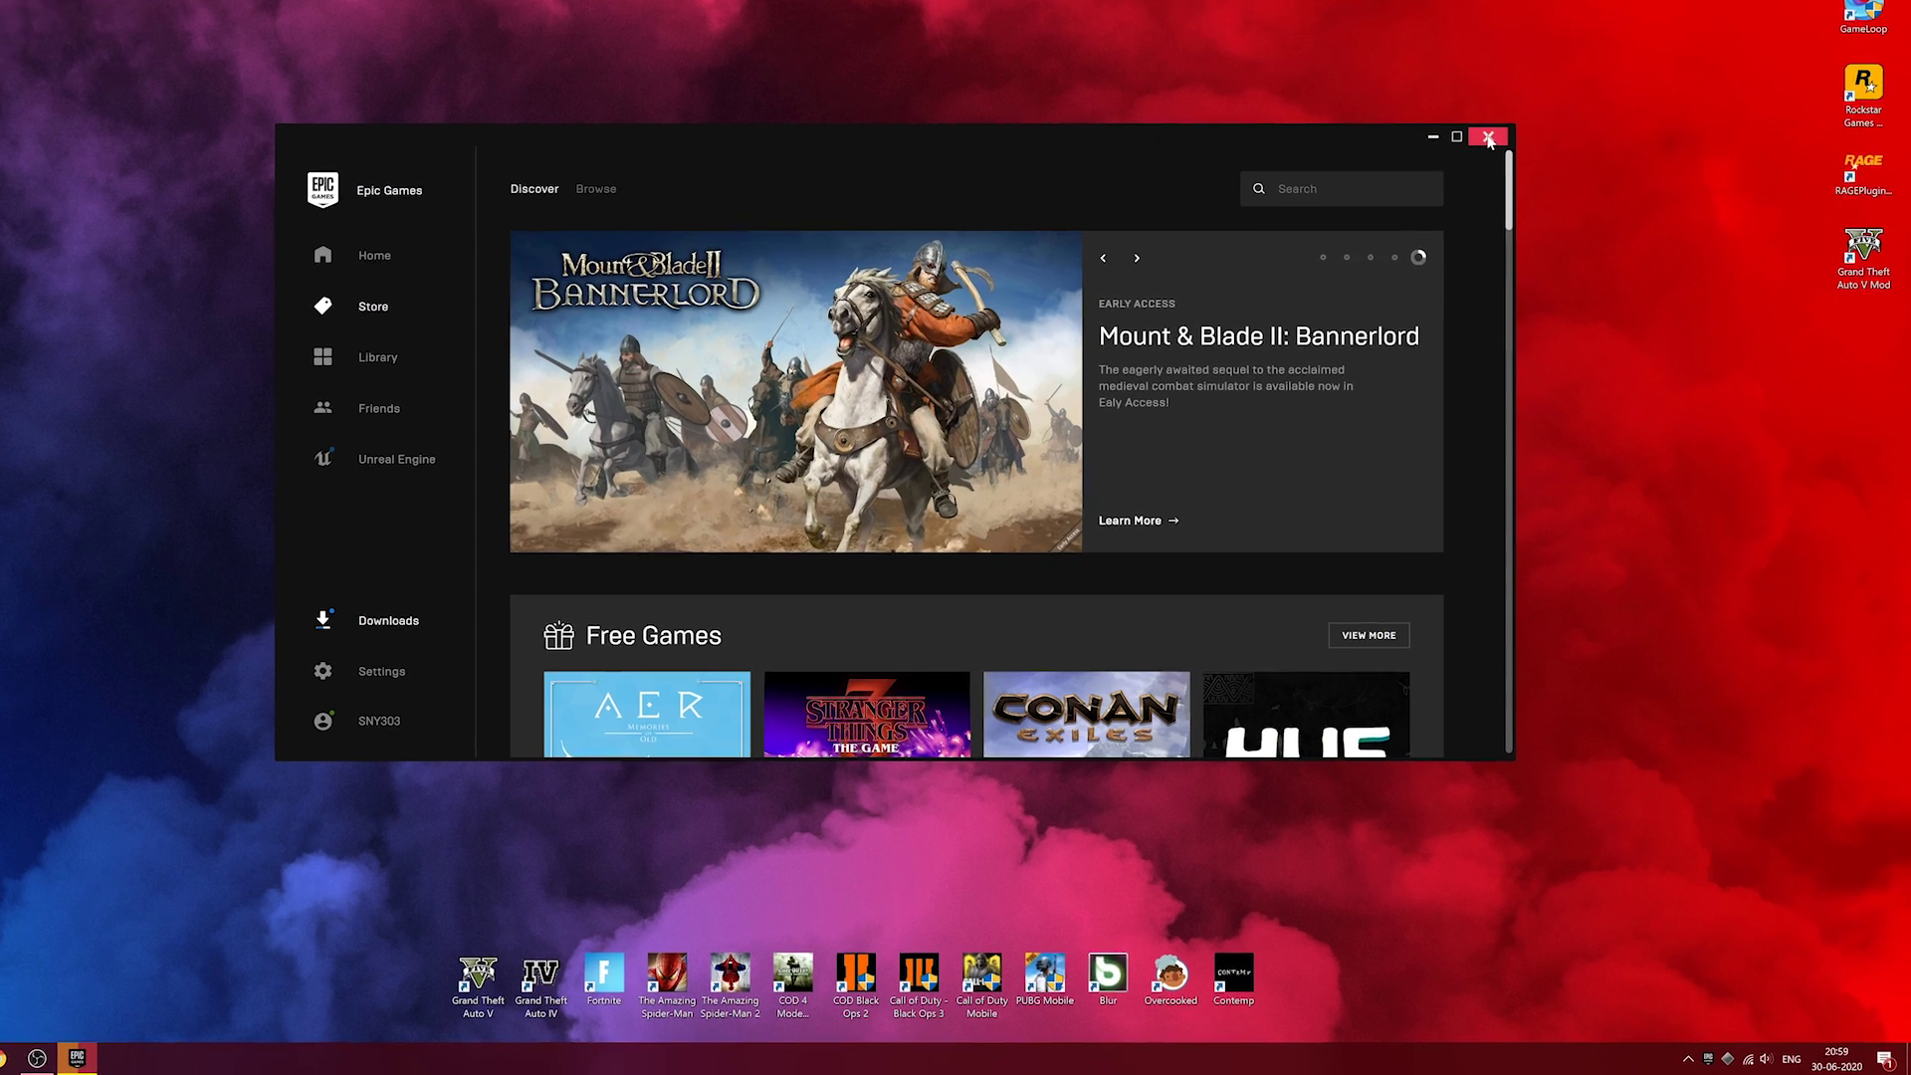
# Step: Quit the Epic Games Launcher completely, including its background process, confirm the exit, and refresh the desktop
pyautogui.click(1525, 218)
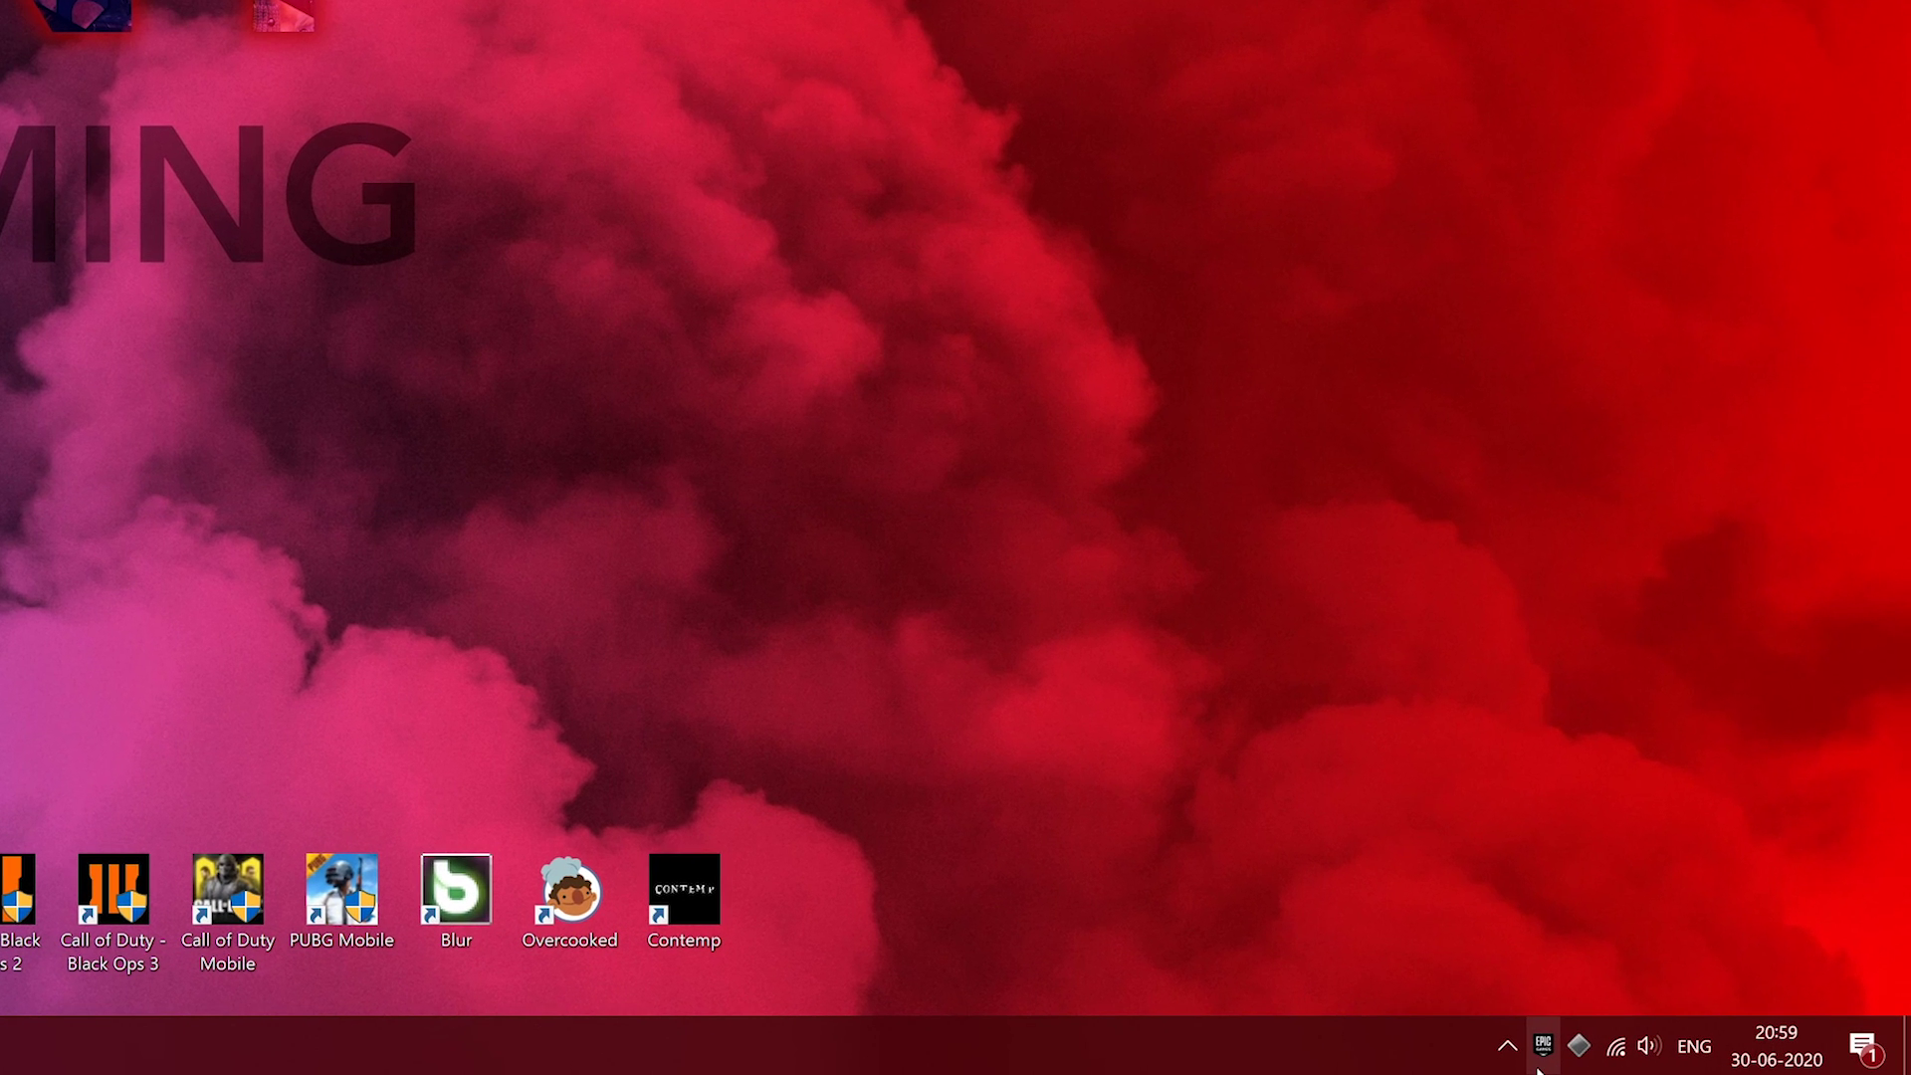
pyautogui.rightClick(1541, 1055)
pyautogui.click(1568, 1000)
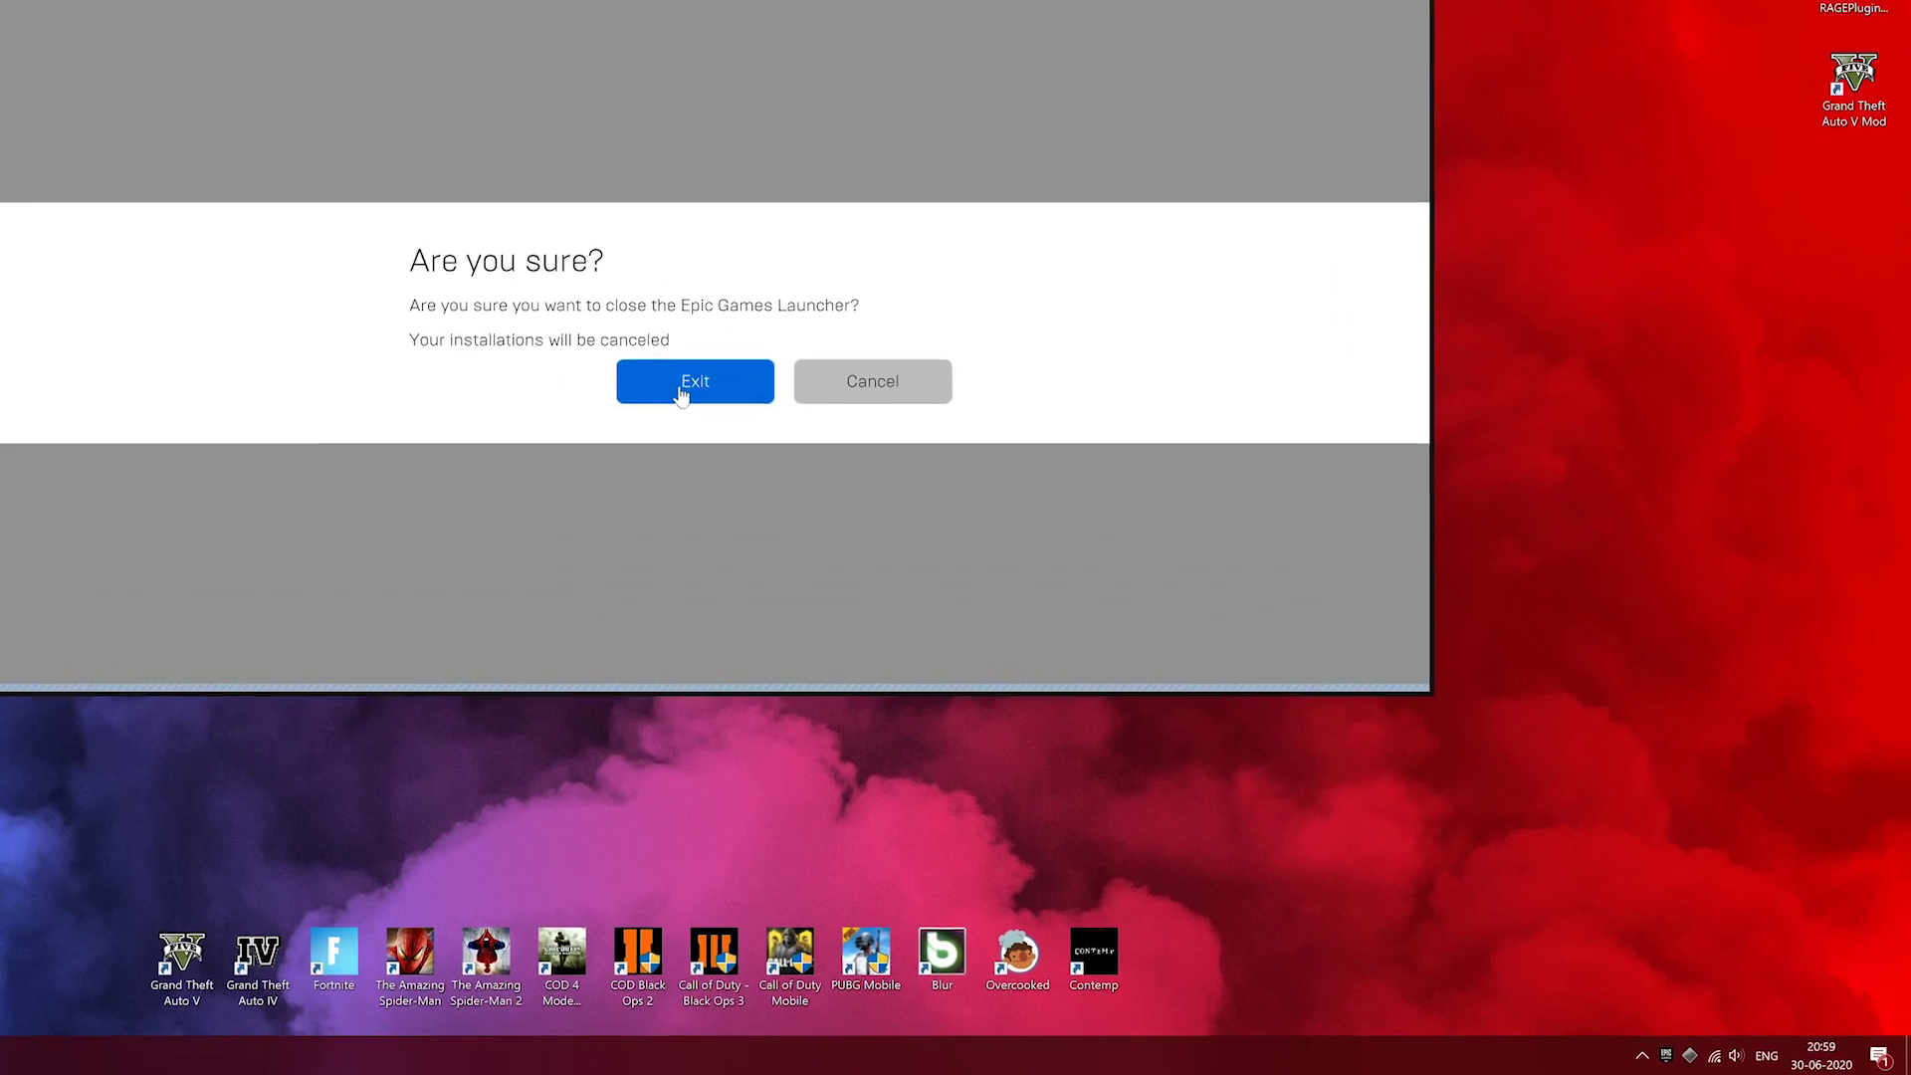
pyautogui.click(681, 394)
pyautogui.rightClick(1108, 496)
pyautogui.click(1147, 565)
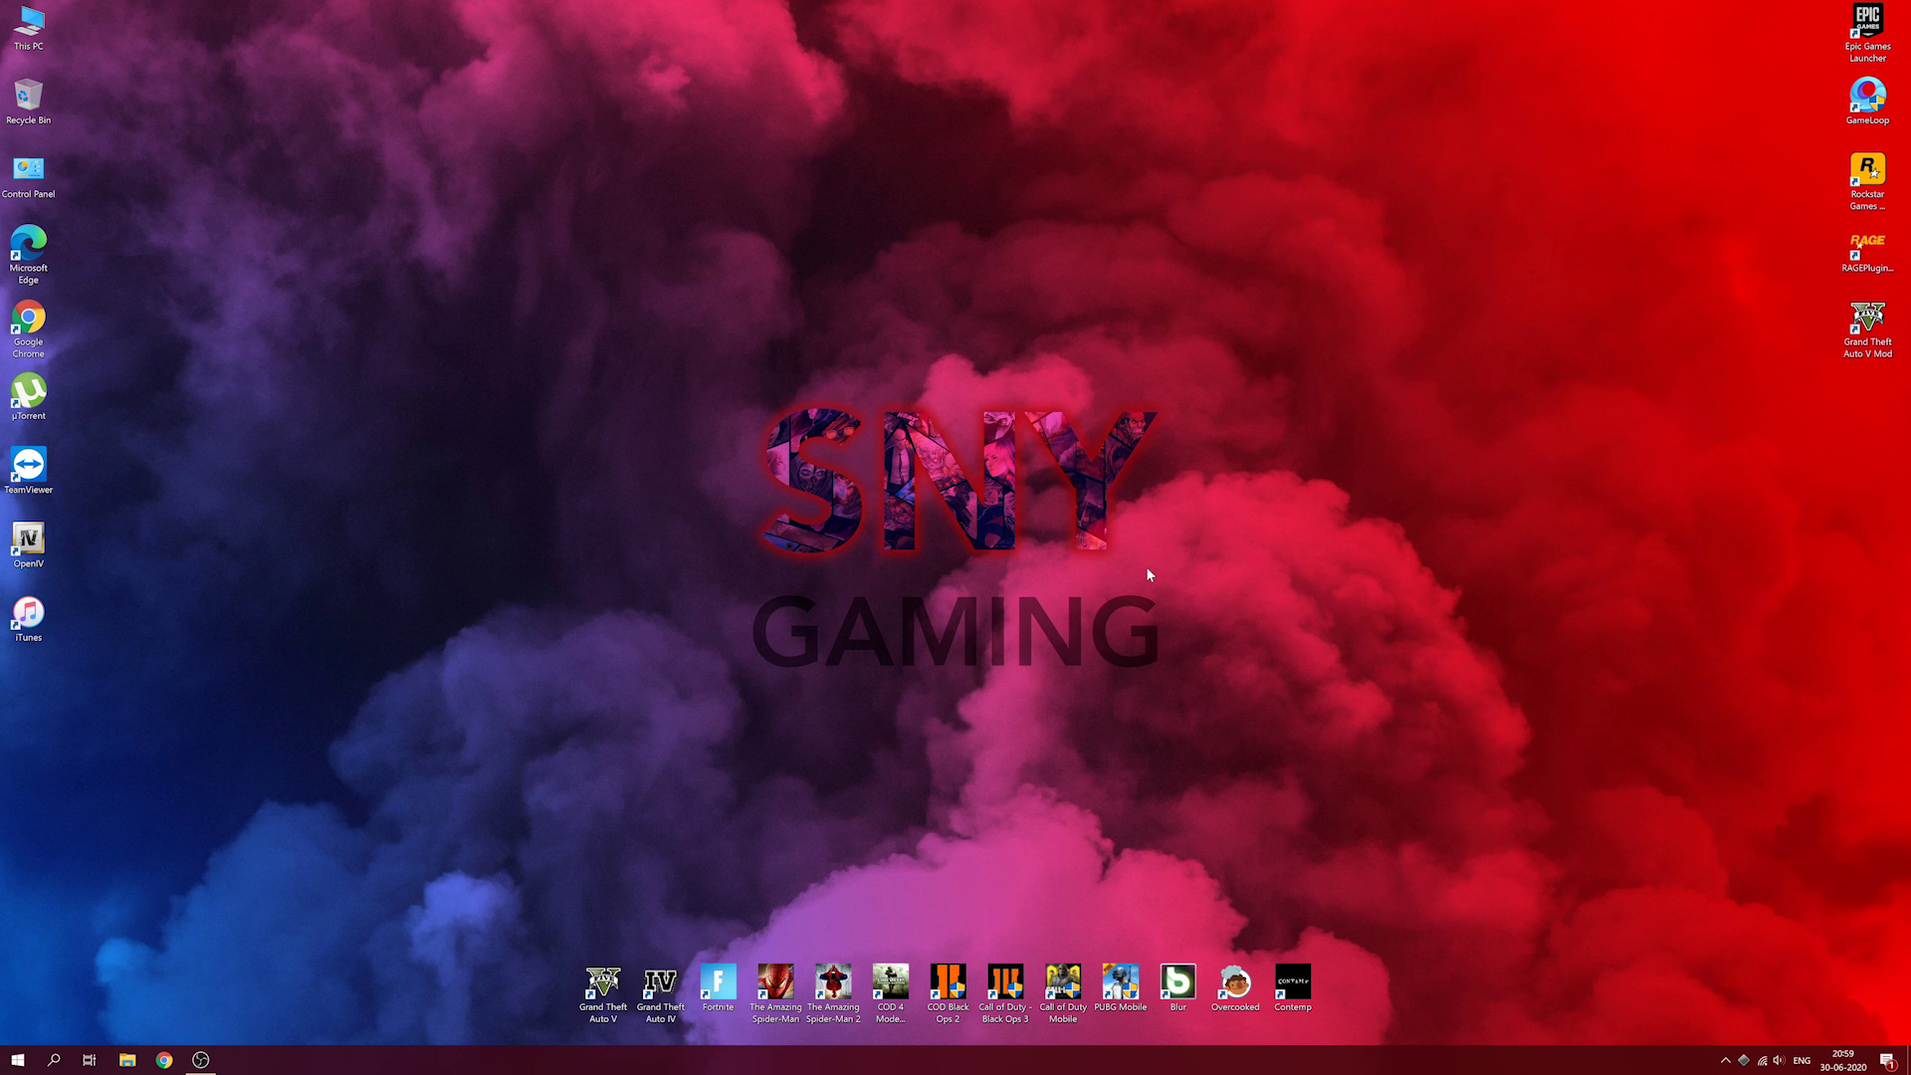
# Step: Open the local application data folder by running %localappdata%, and reposition its window on the desktop
pyautogui.press('super+r')
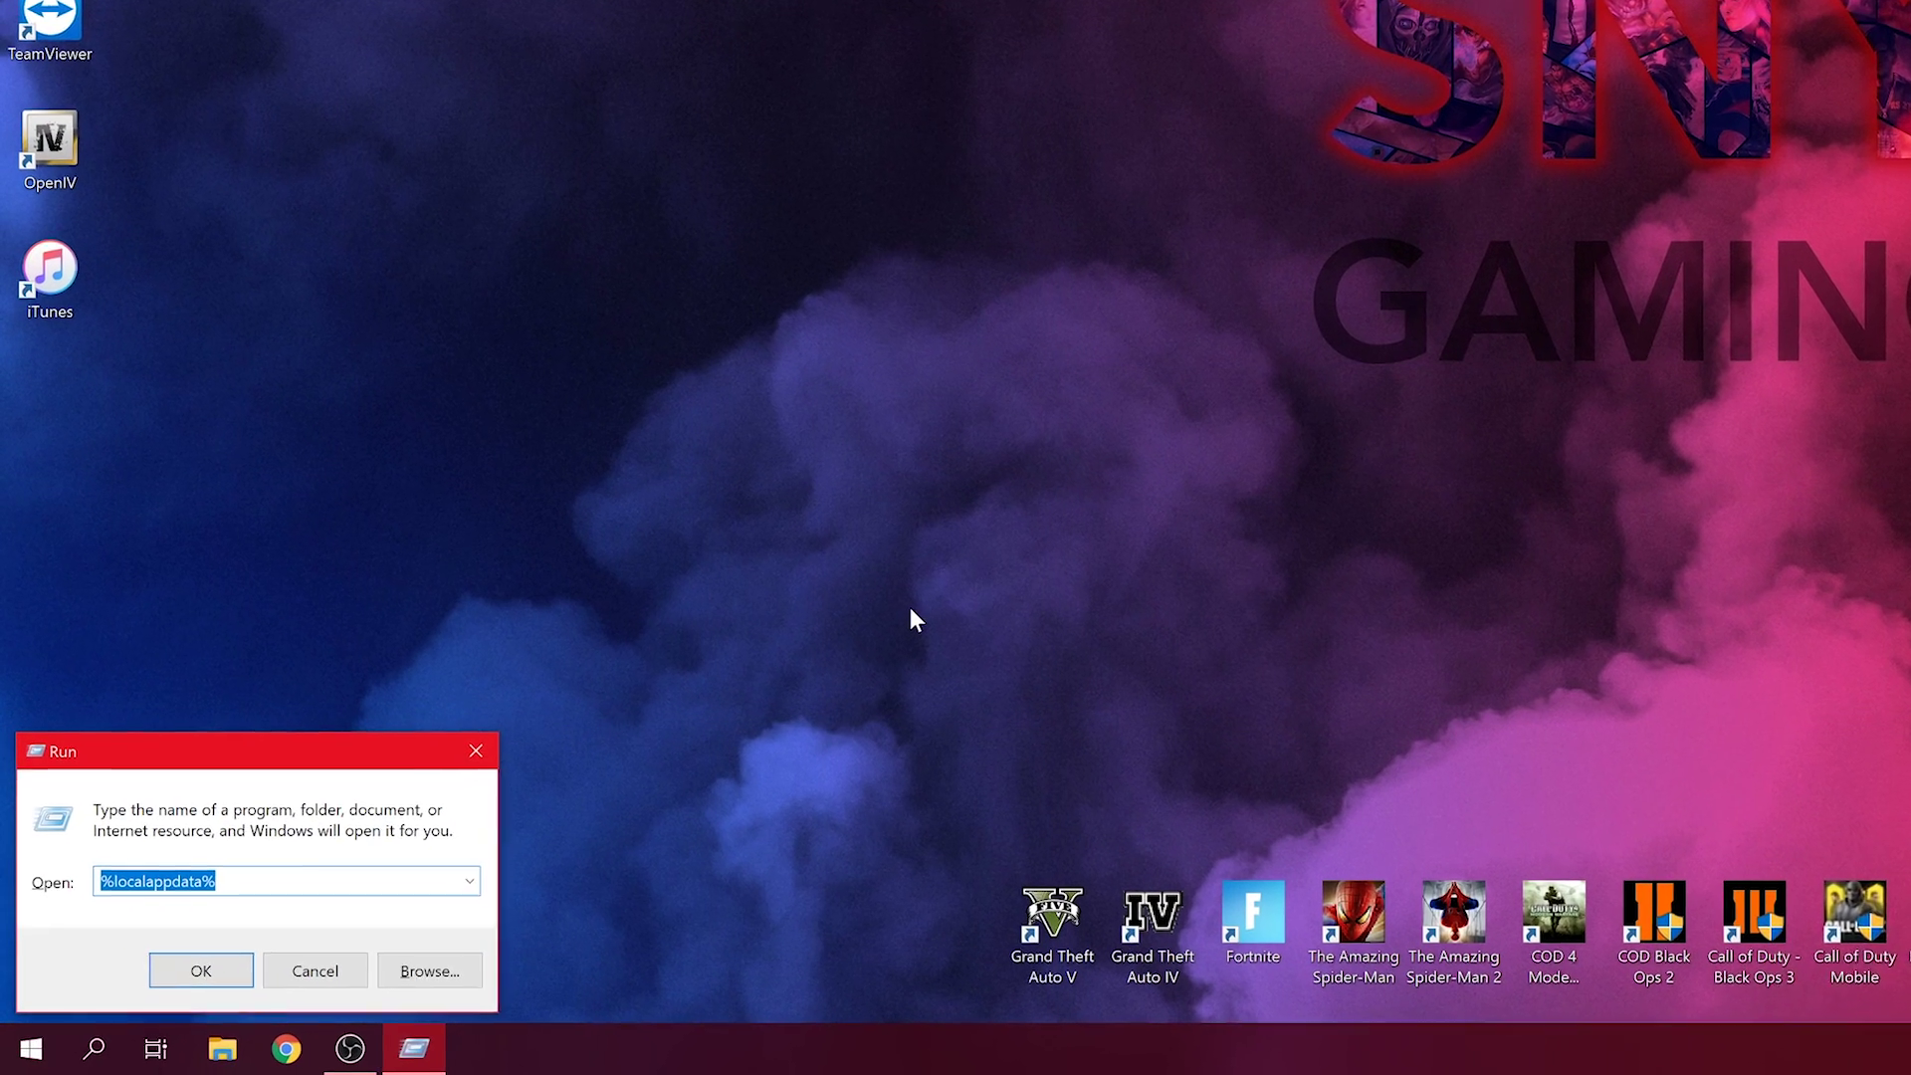
pyautogui.write('%local')
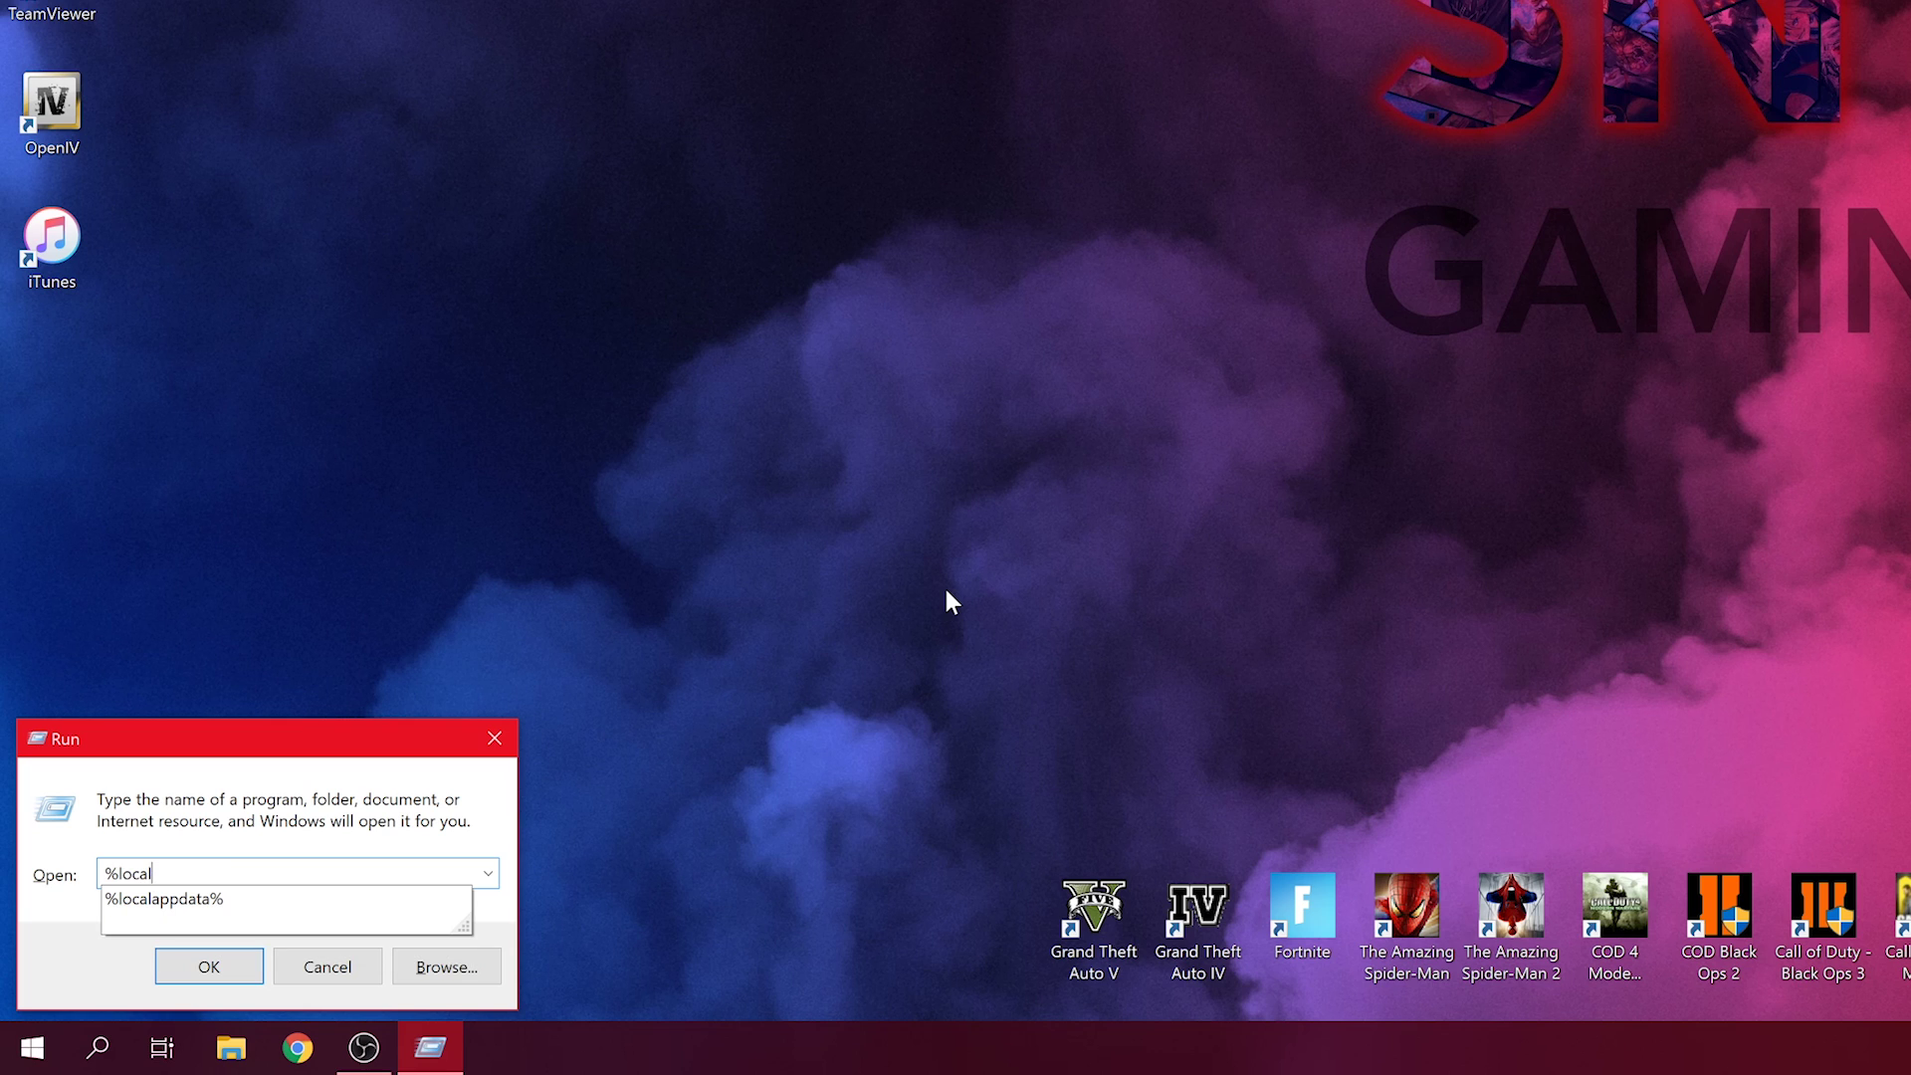
pyautogui.write('appdata%')
pyautogui.press('Return')
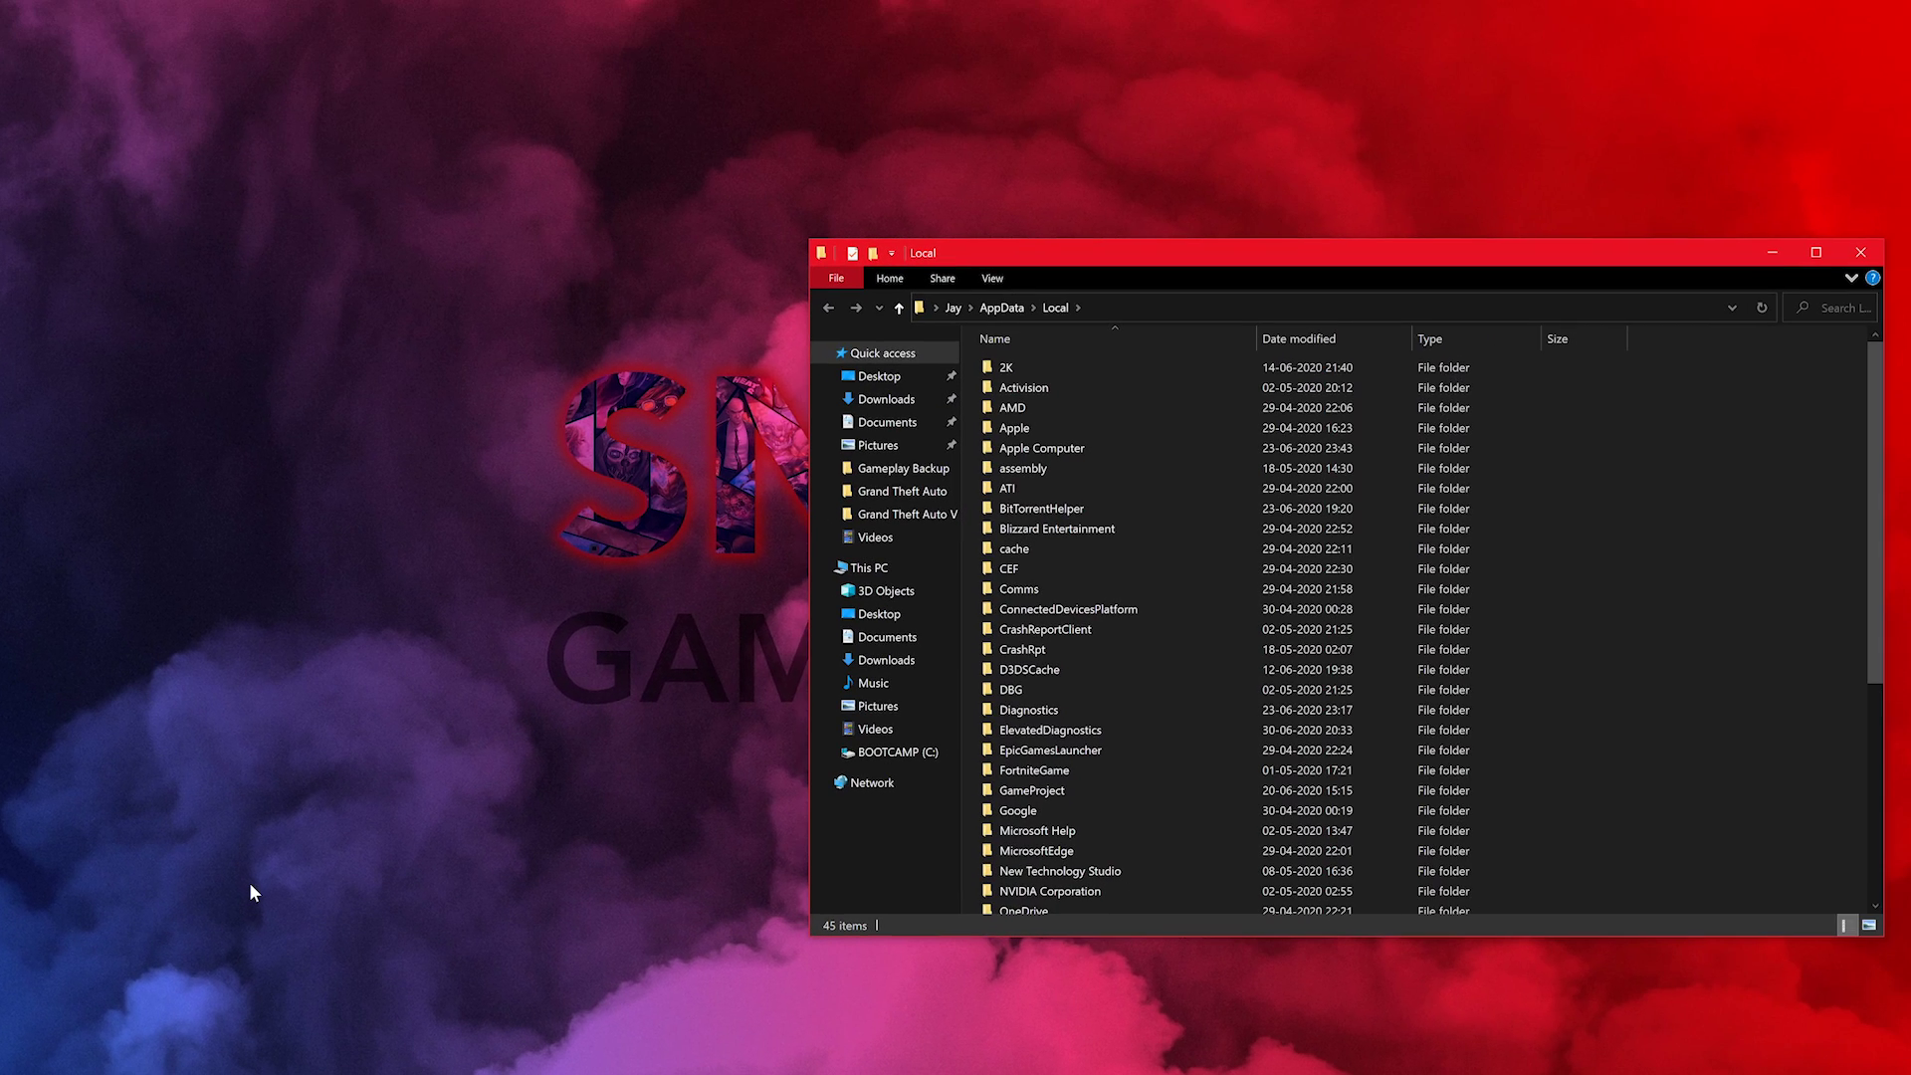
pyautogui.moveTo(1197, 246); pyautogui.dragTo(821, 169)
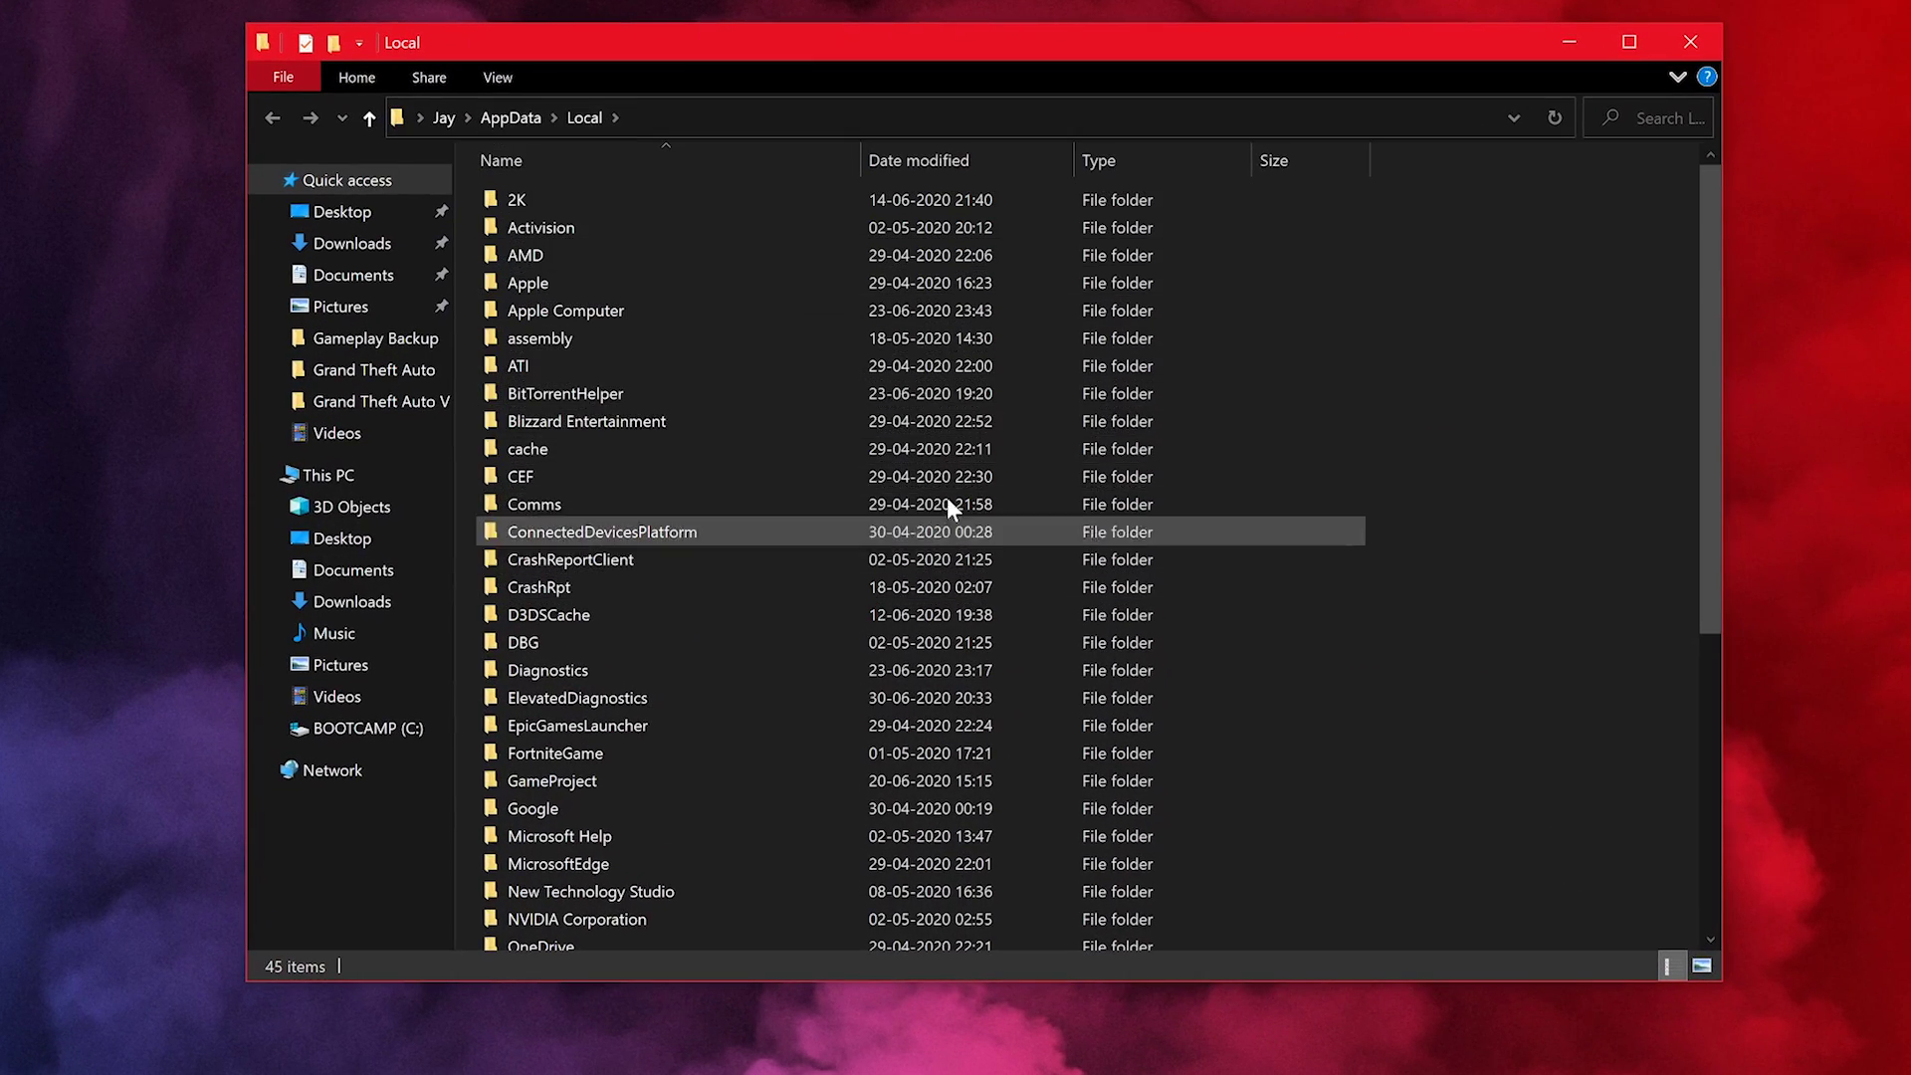
# Step: Go into the EpicGamesLauncher folder and open Saved, Config, Windows inside it
pyautogui.moveTo(1712, 244); pyautogui.dragTo(1711, 277)
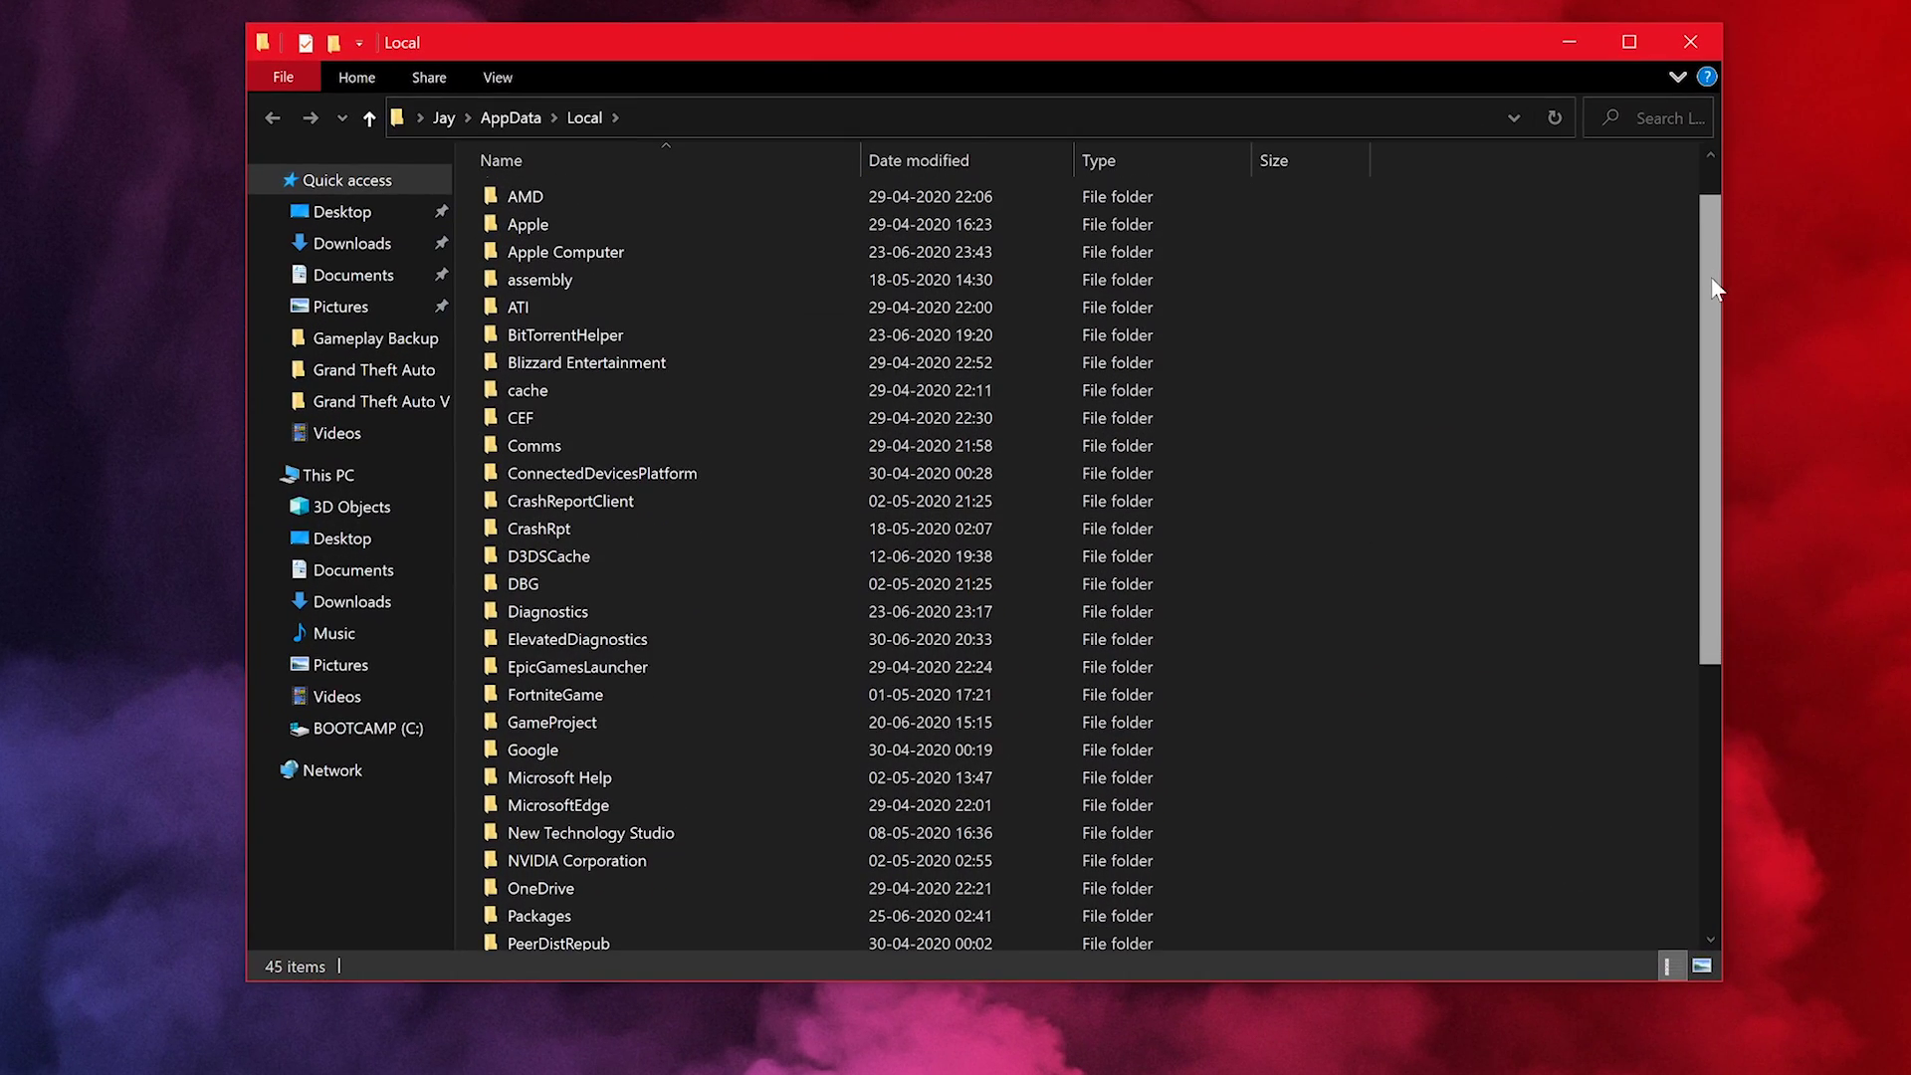
pyautogui.click(523, 673)
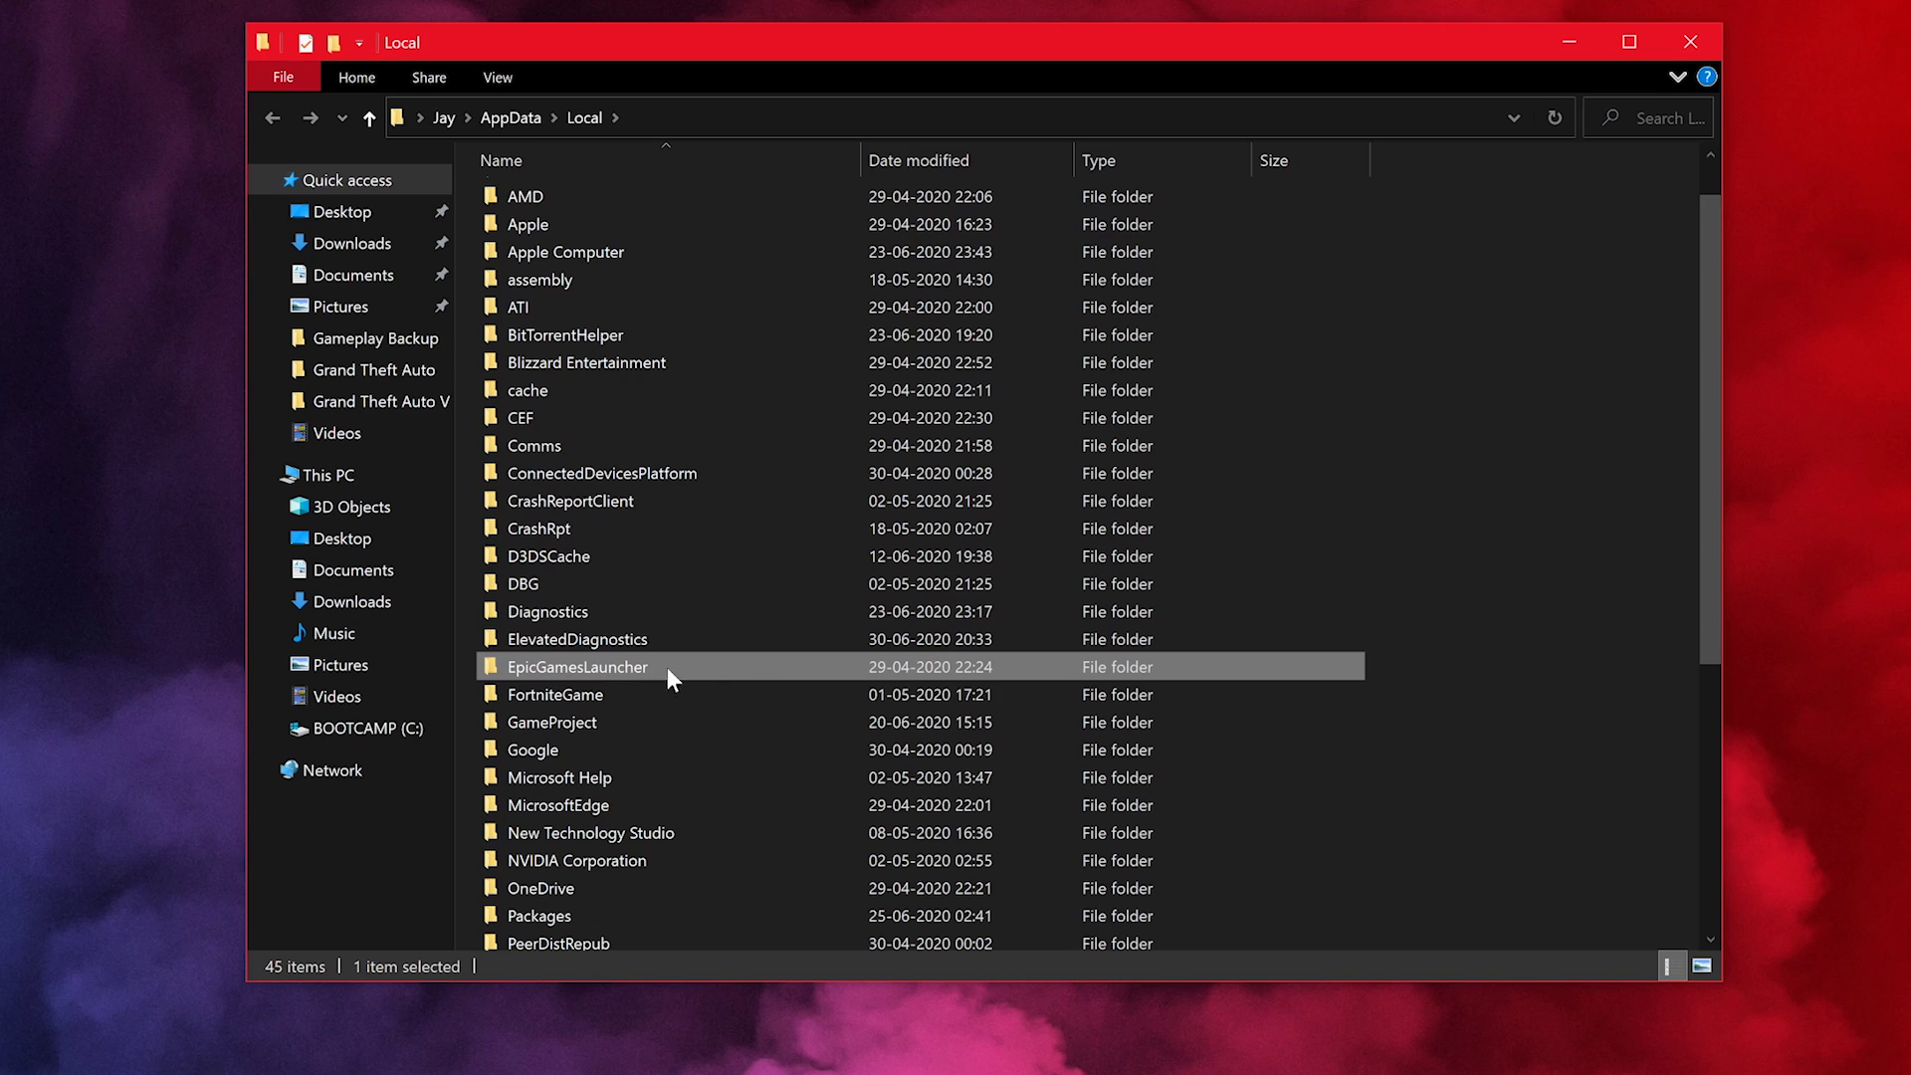
pyautogui.doubleClick(667, 667)
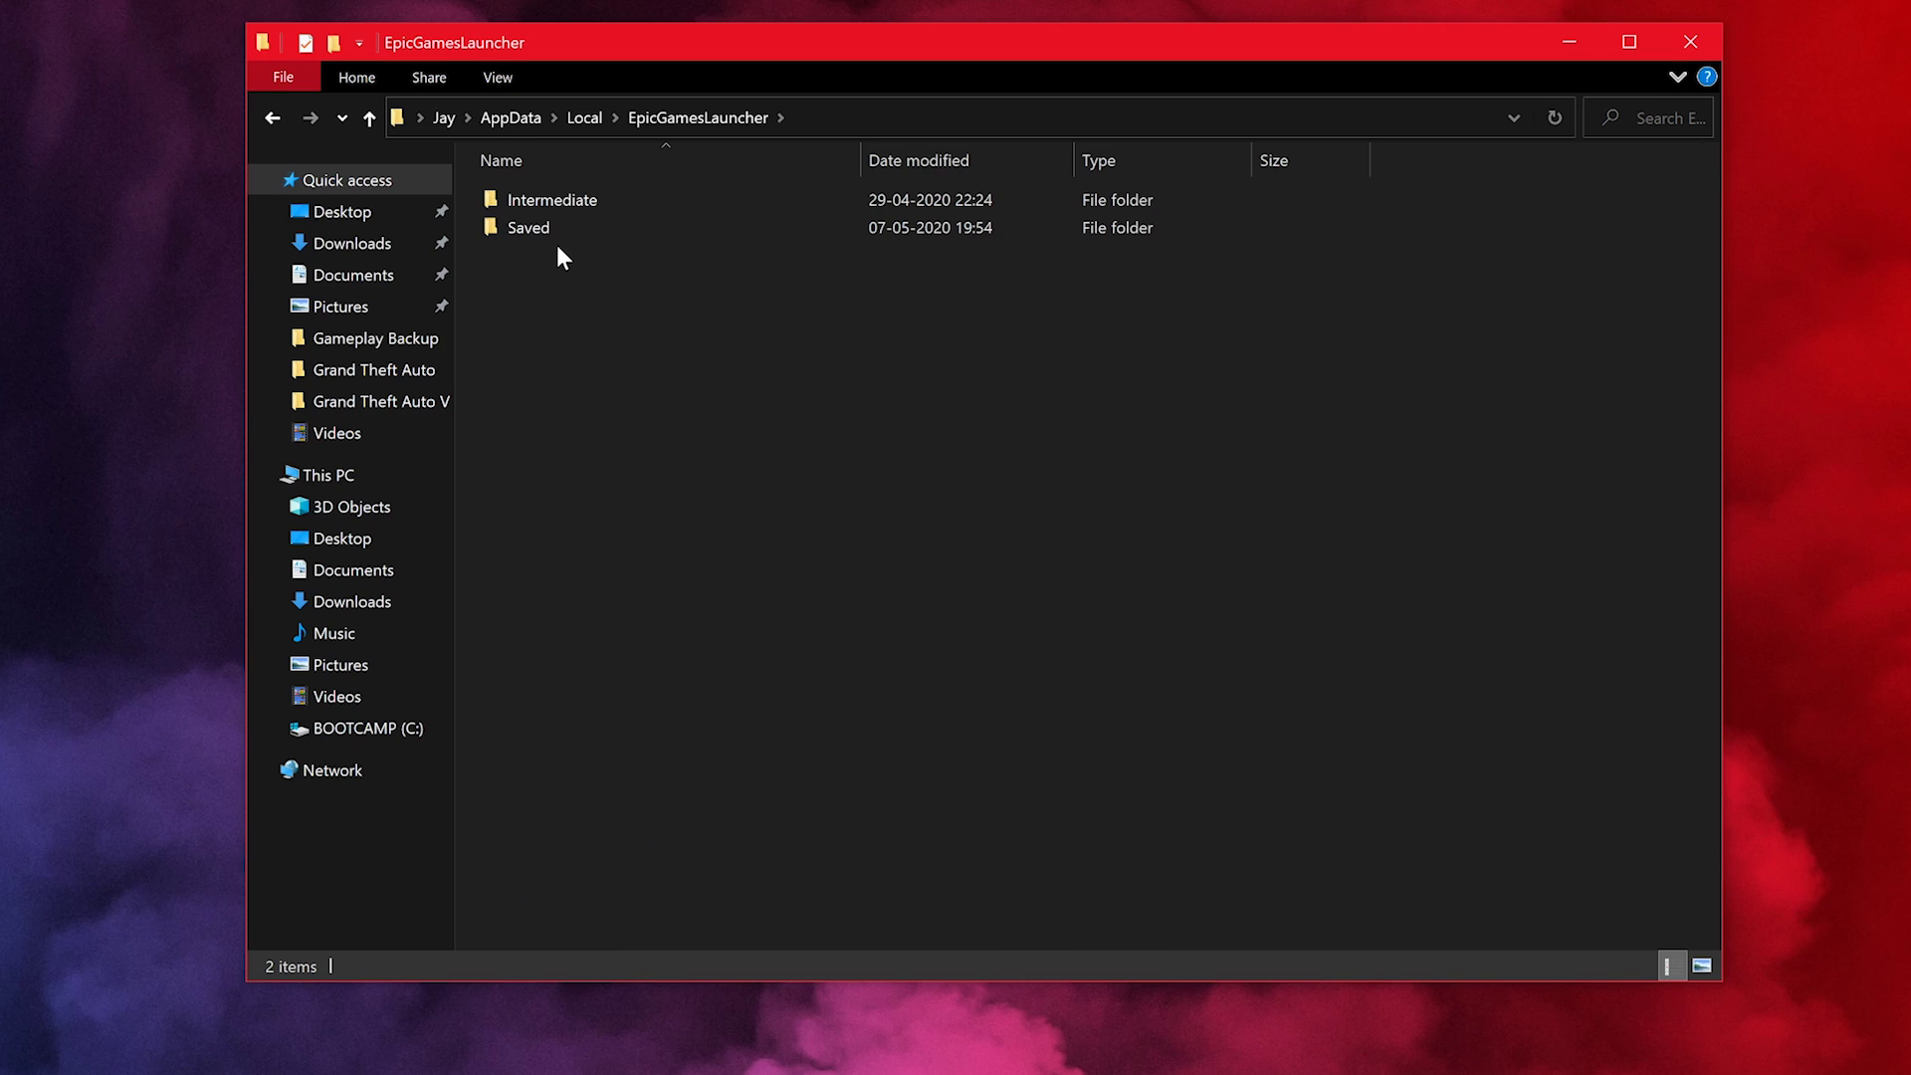
pyautogui.doubleClick(631, 229)
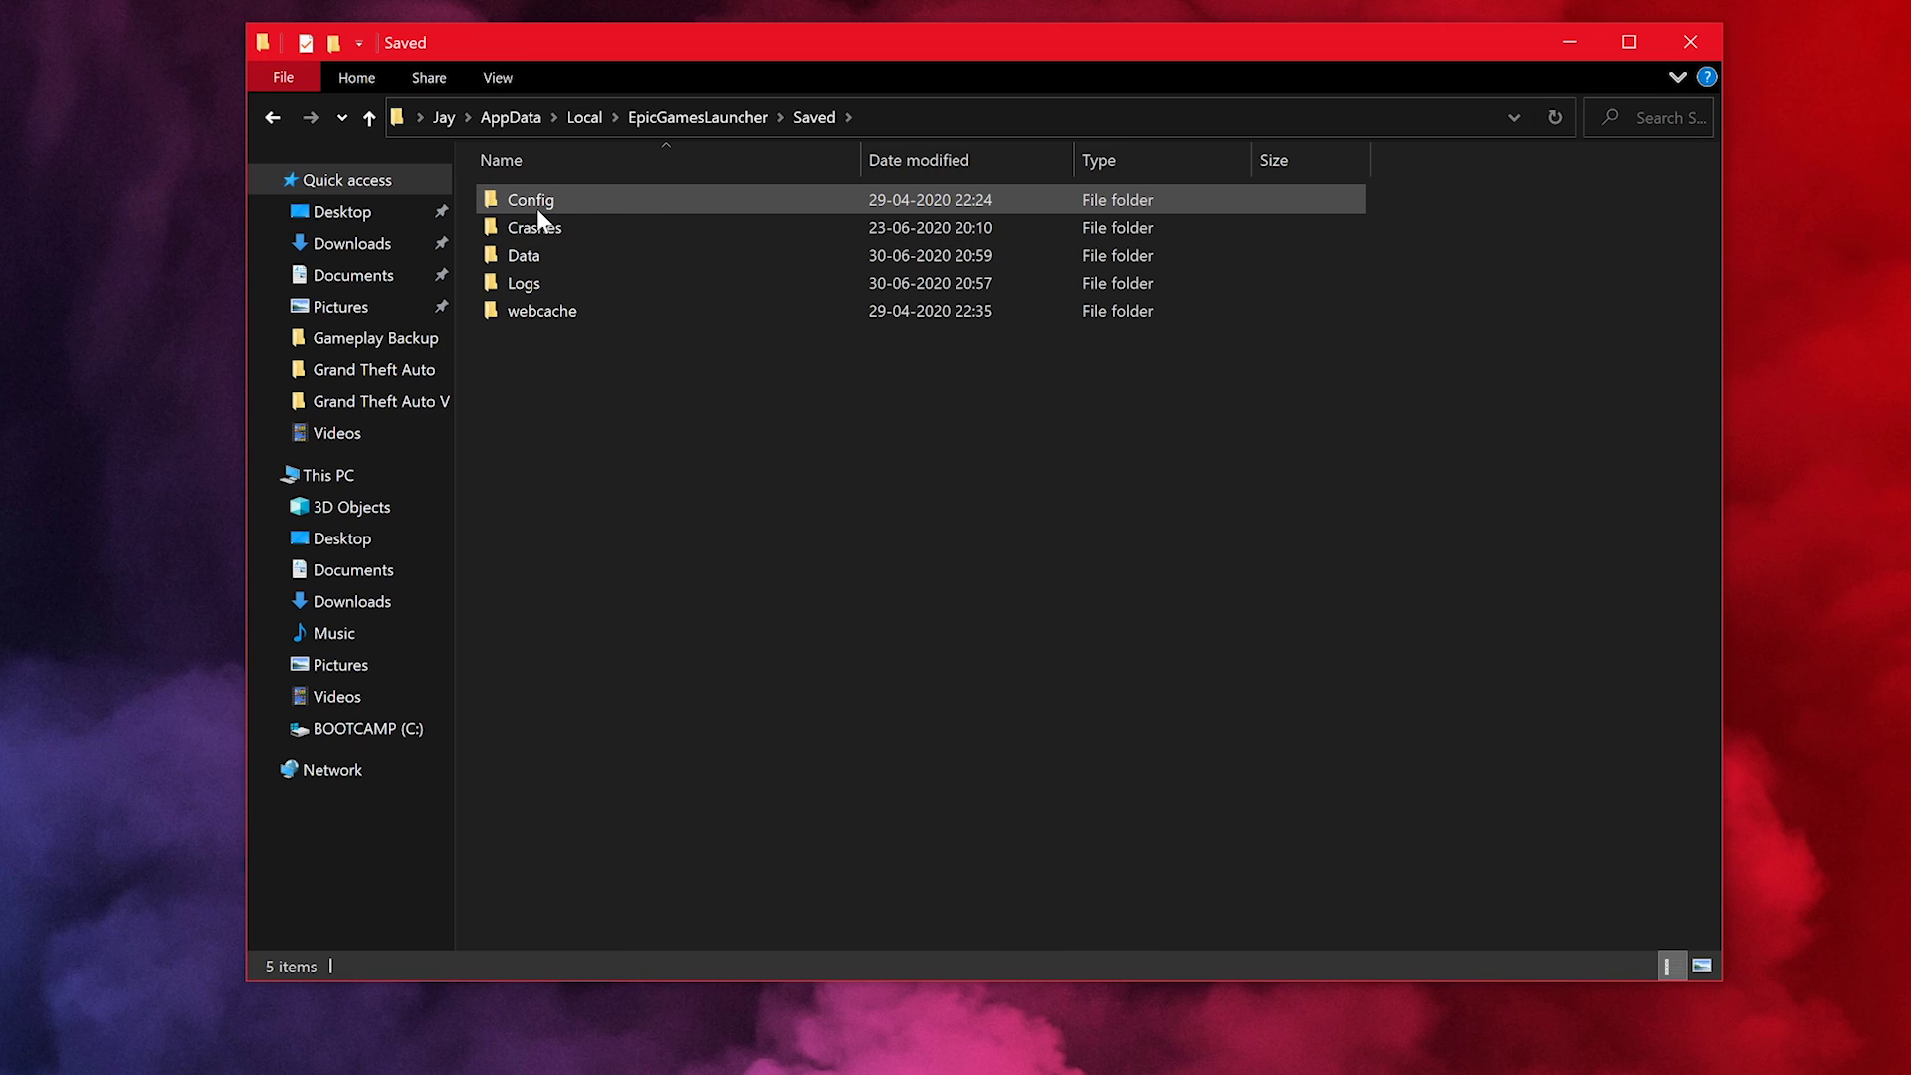
pyautogui.doubleClick(629, 196)
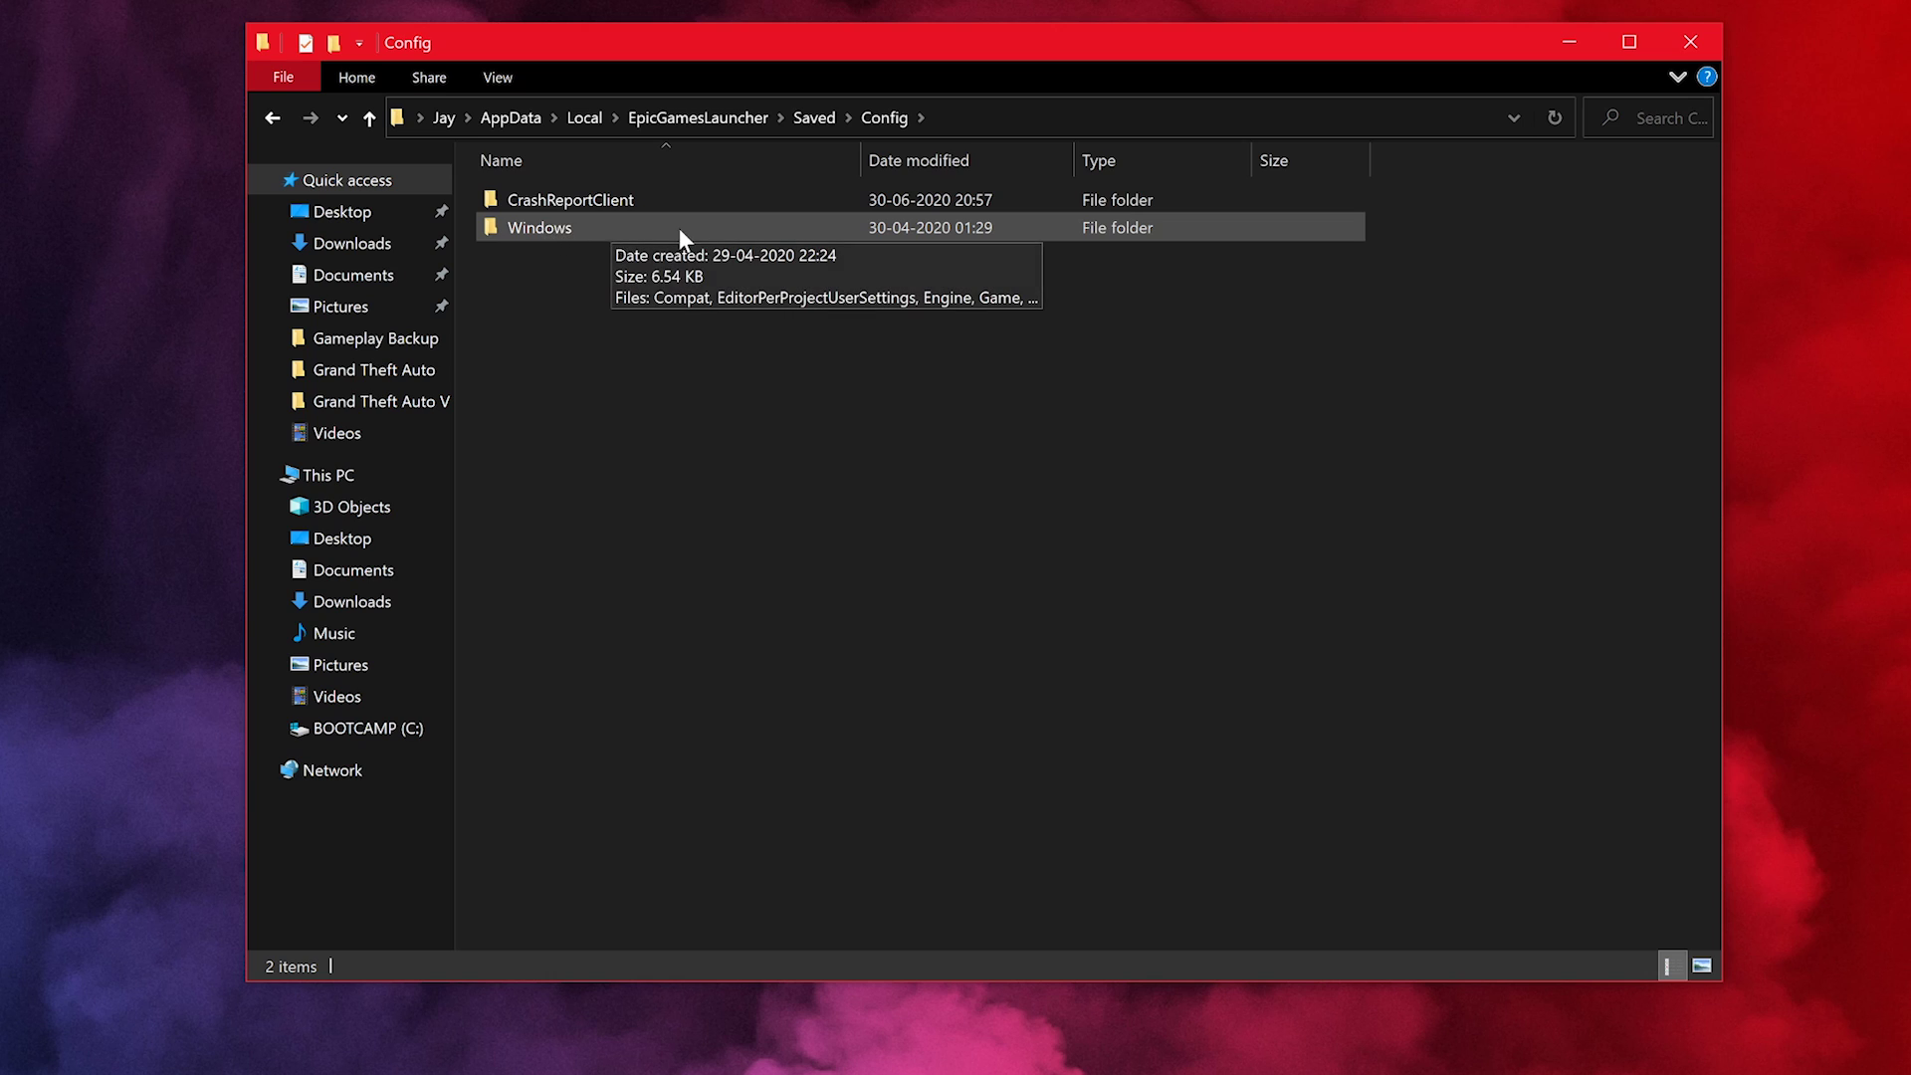
pyautogui.doubleClick(679, 229)
# Step: Open the Engine configuration settings file in Notepad and reposition the editor window
pyautogui.click(524, 255)
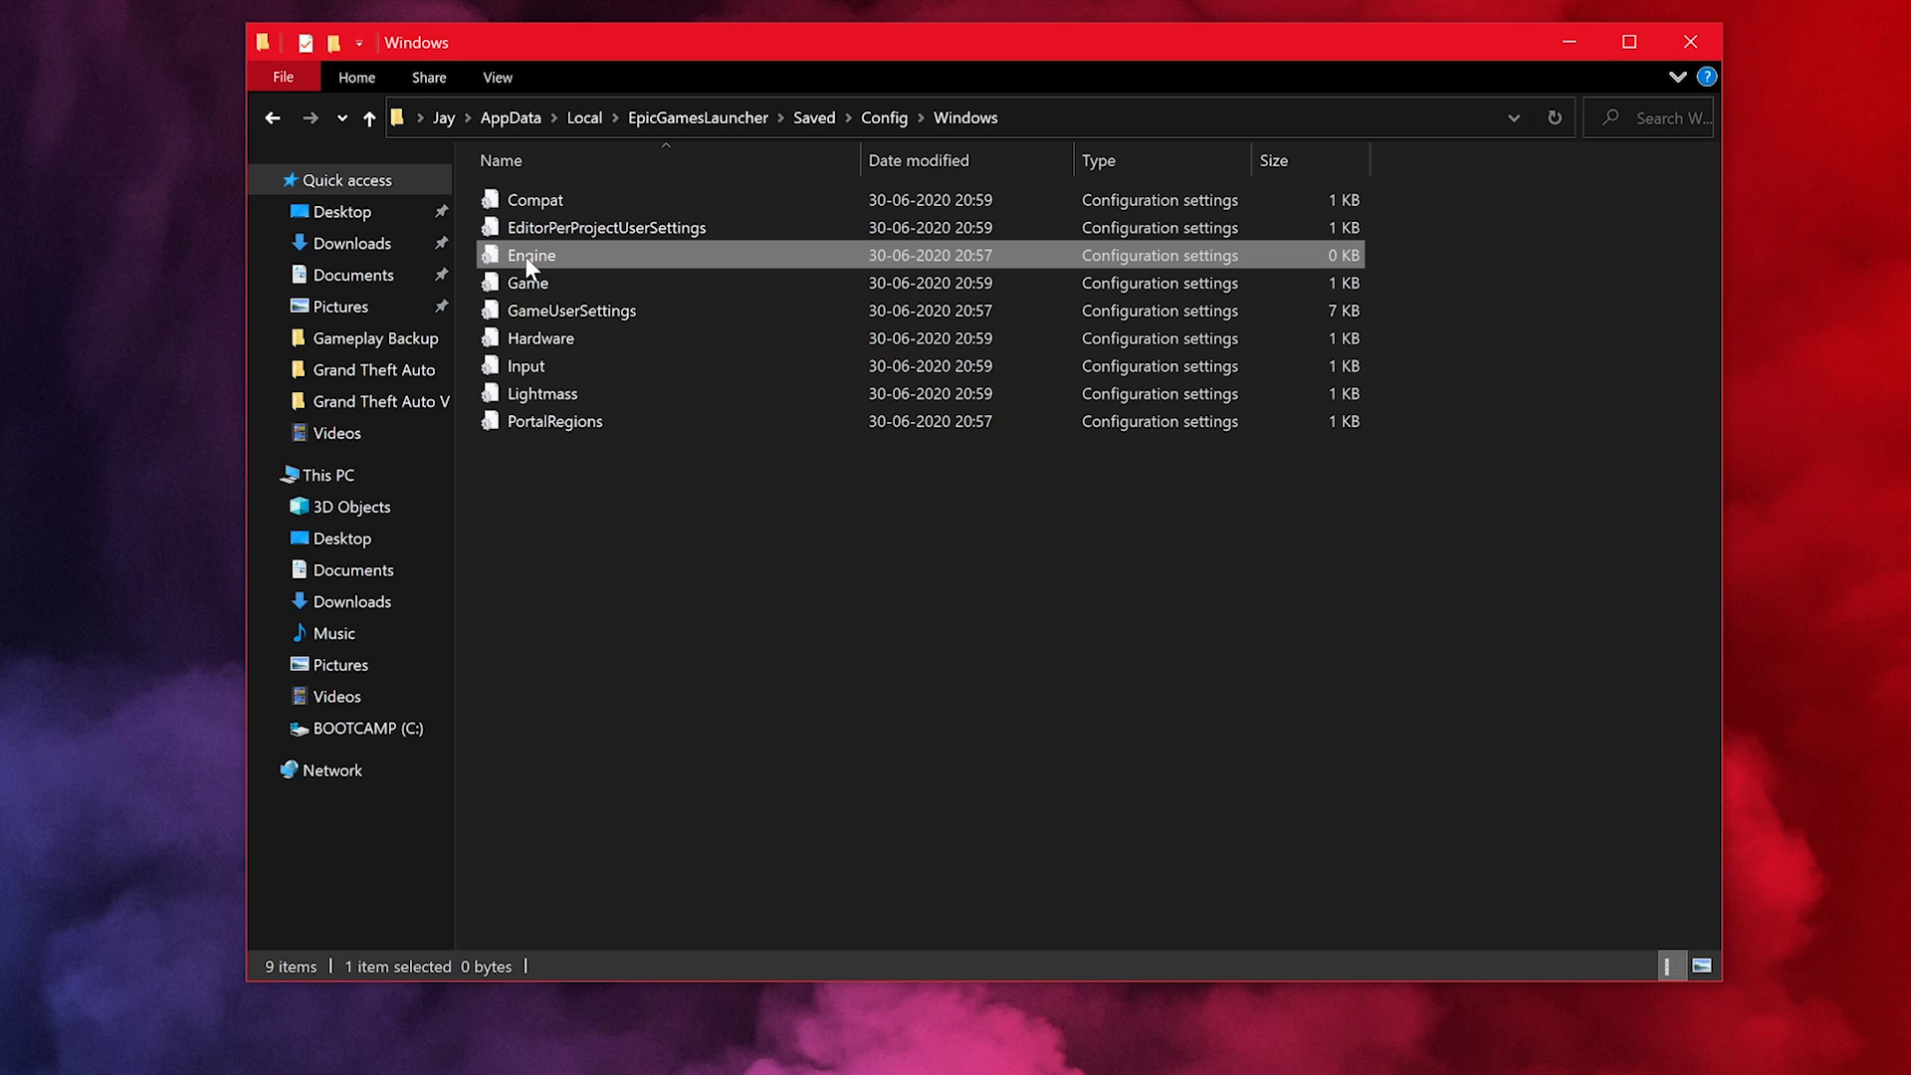
pyautogui.rightClick(524, 254)
pyautogui.rightClick(605, 255)
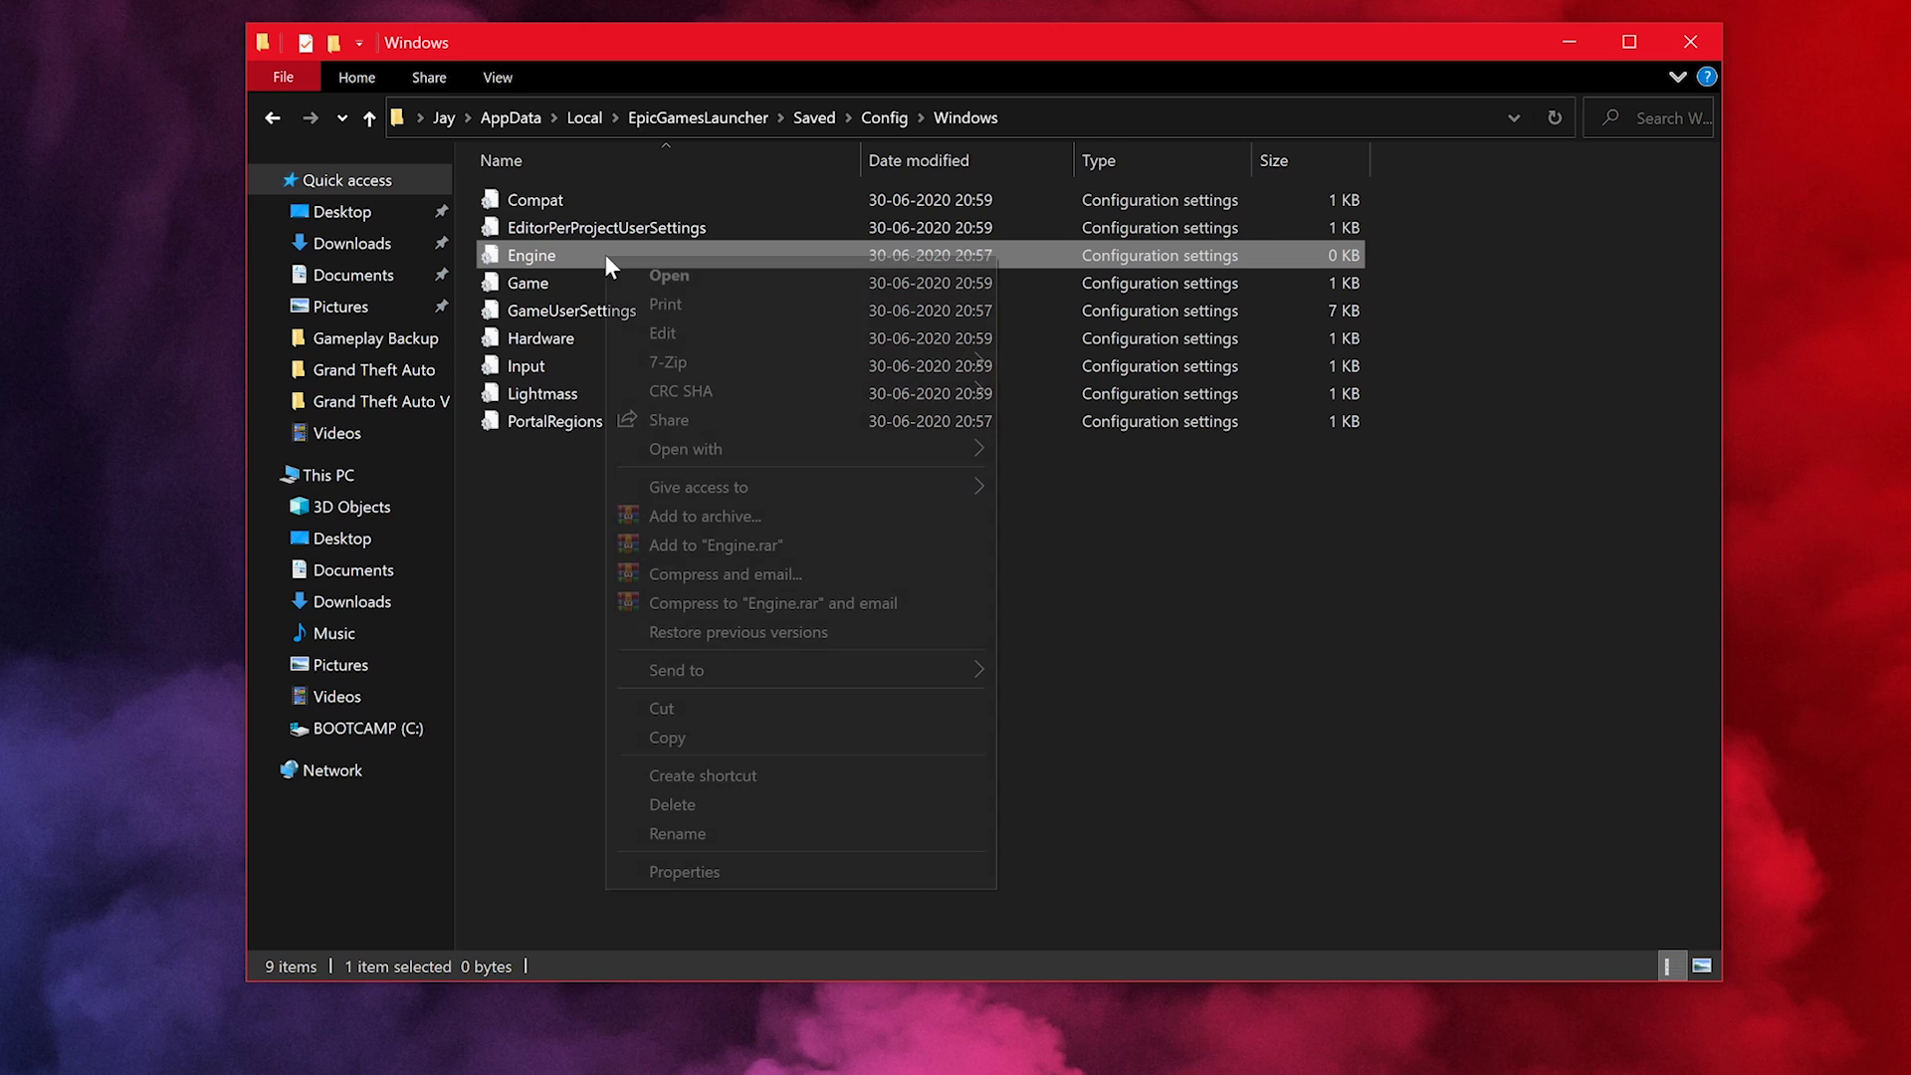
pyautogui.click(683, 278)
pyautogui.moveTo(633, 79); pyautogui.dragTo(834, 156)
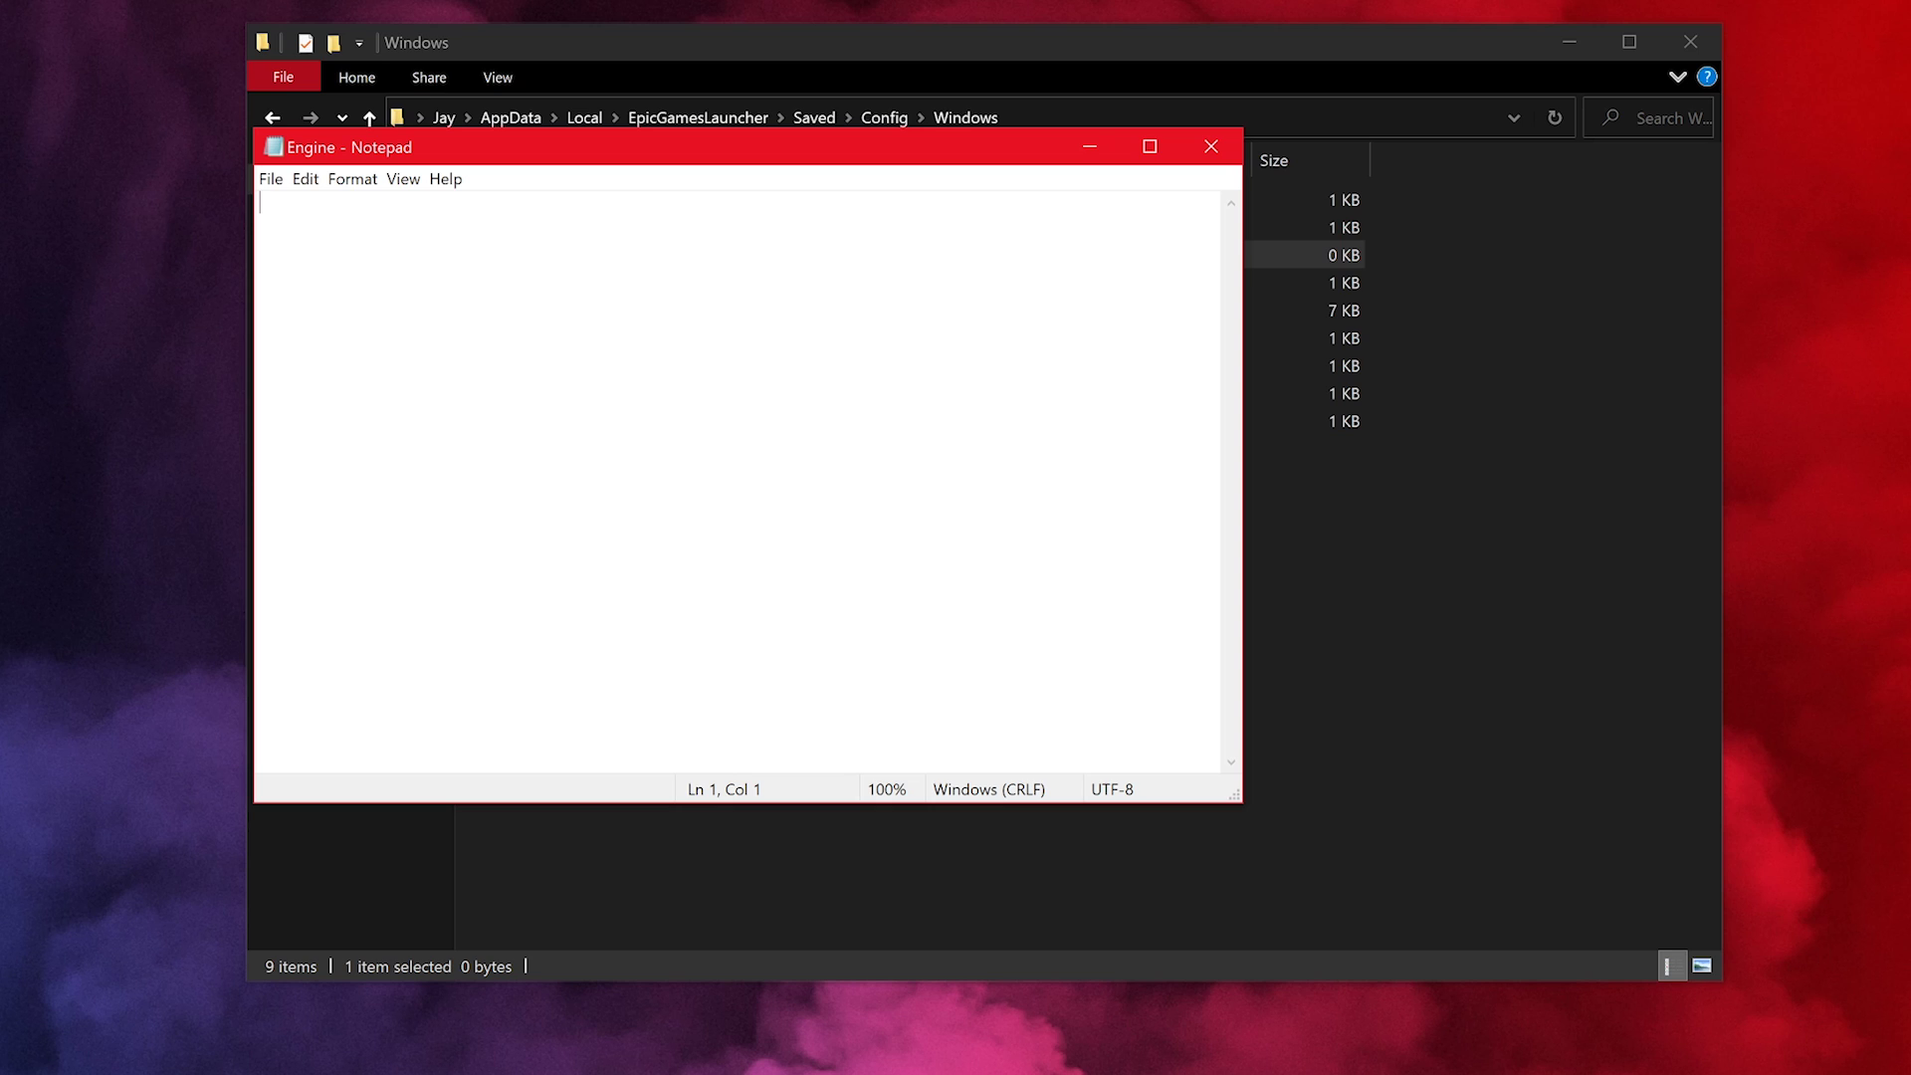
# Step: Enter [HTTP] HttpTimeout, HttpConnectionTimeout, HttpReceiveTimeout and HttpSendTimeout=10, plus [Portal.BuildPatch] ChunkDownloads=5, ChunkRetries=20 and RetryTime=0.5 in the Engine file; save and close it
pyautogui.write('[HTTP] HttpTimeout=10 HttpConnectionTimeout=10 HttpReceiveTimeout=10 HttpSendTimeout=10  [Portal.BuildPatch] ChunkDownloads=5 ChunkRetries=20 RetryTime=0.5')
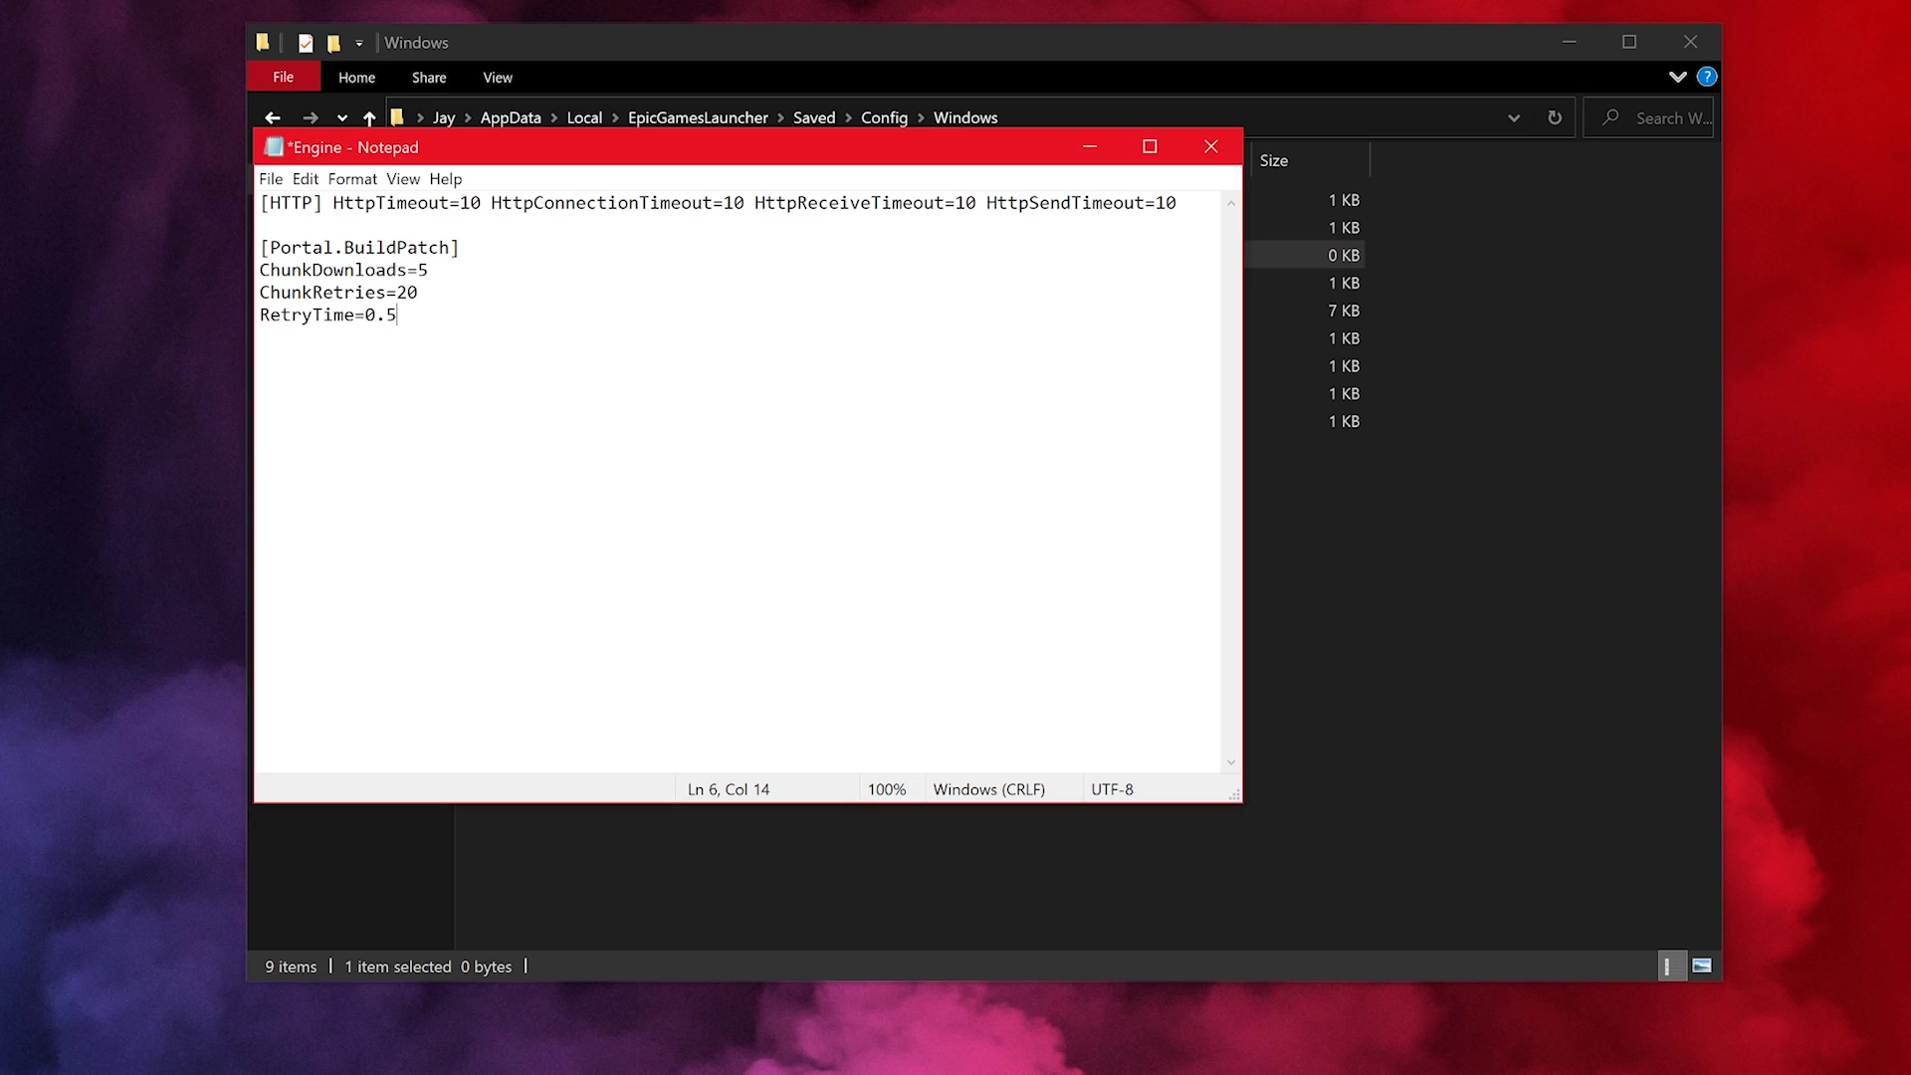
pyautogui.click(271, 178)
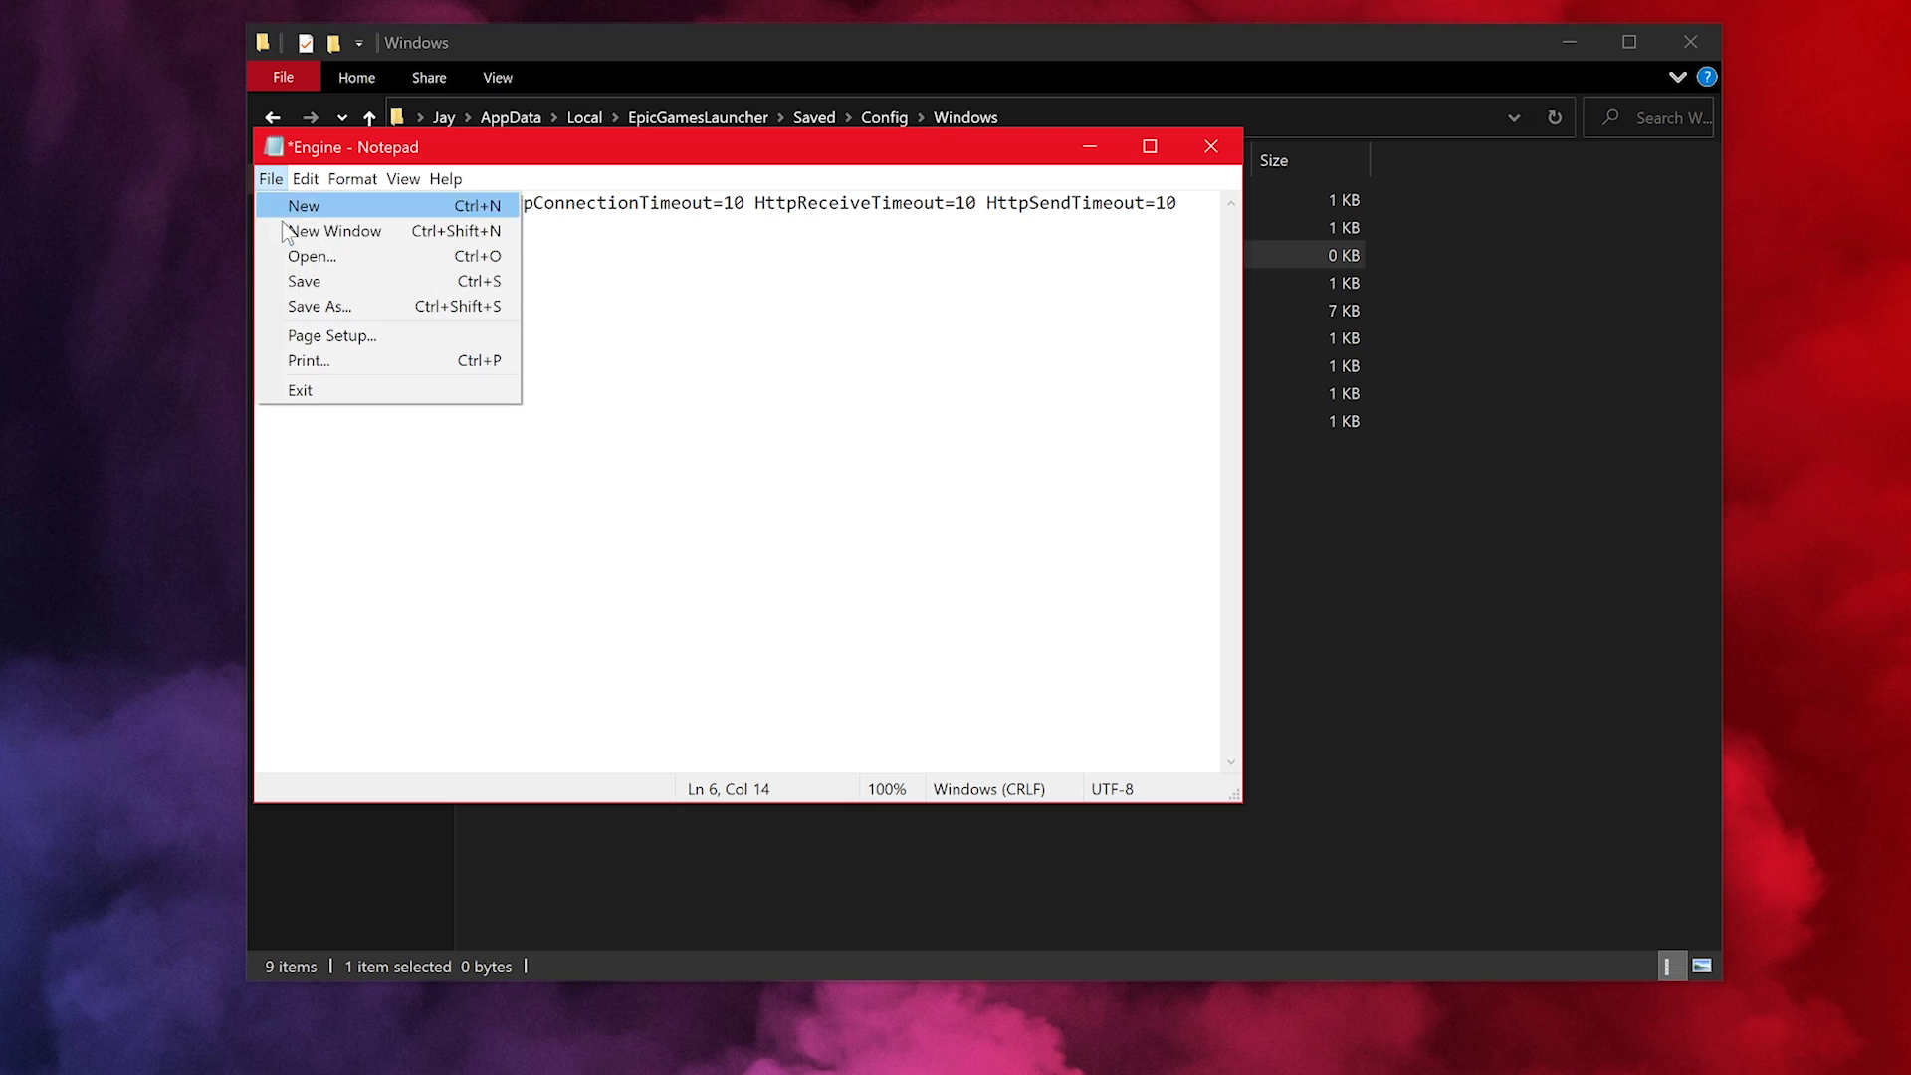
pyautogui.click(297, 278)
pyautogui.click(1204, 155)
# Step: Refresh the launcher's Windows configuration folder and close the File Explorer window
pyautogui.rightClick(1498, 281)
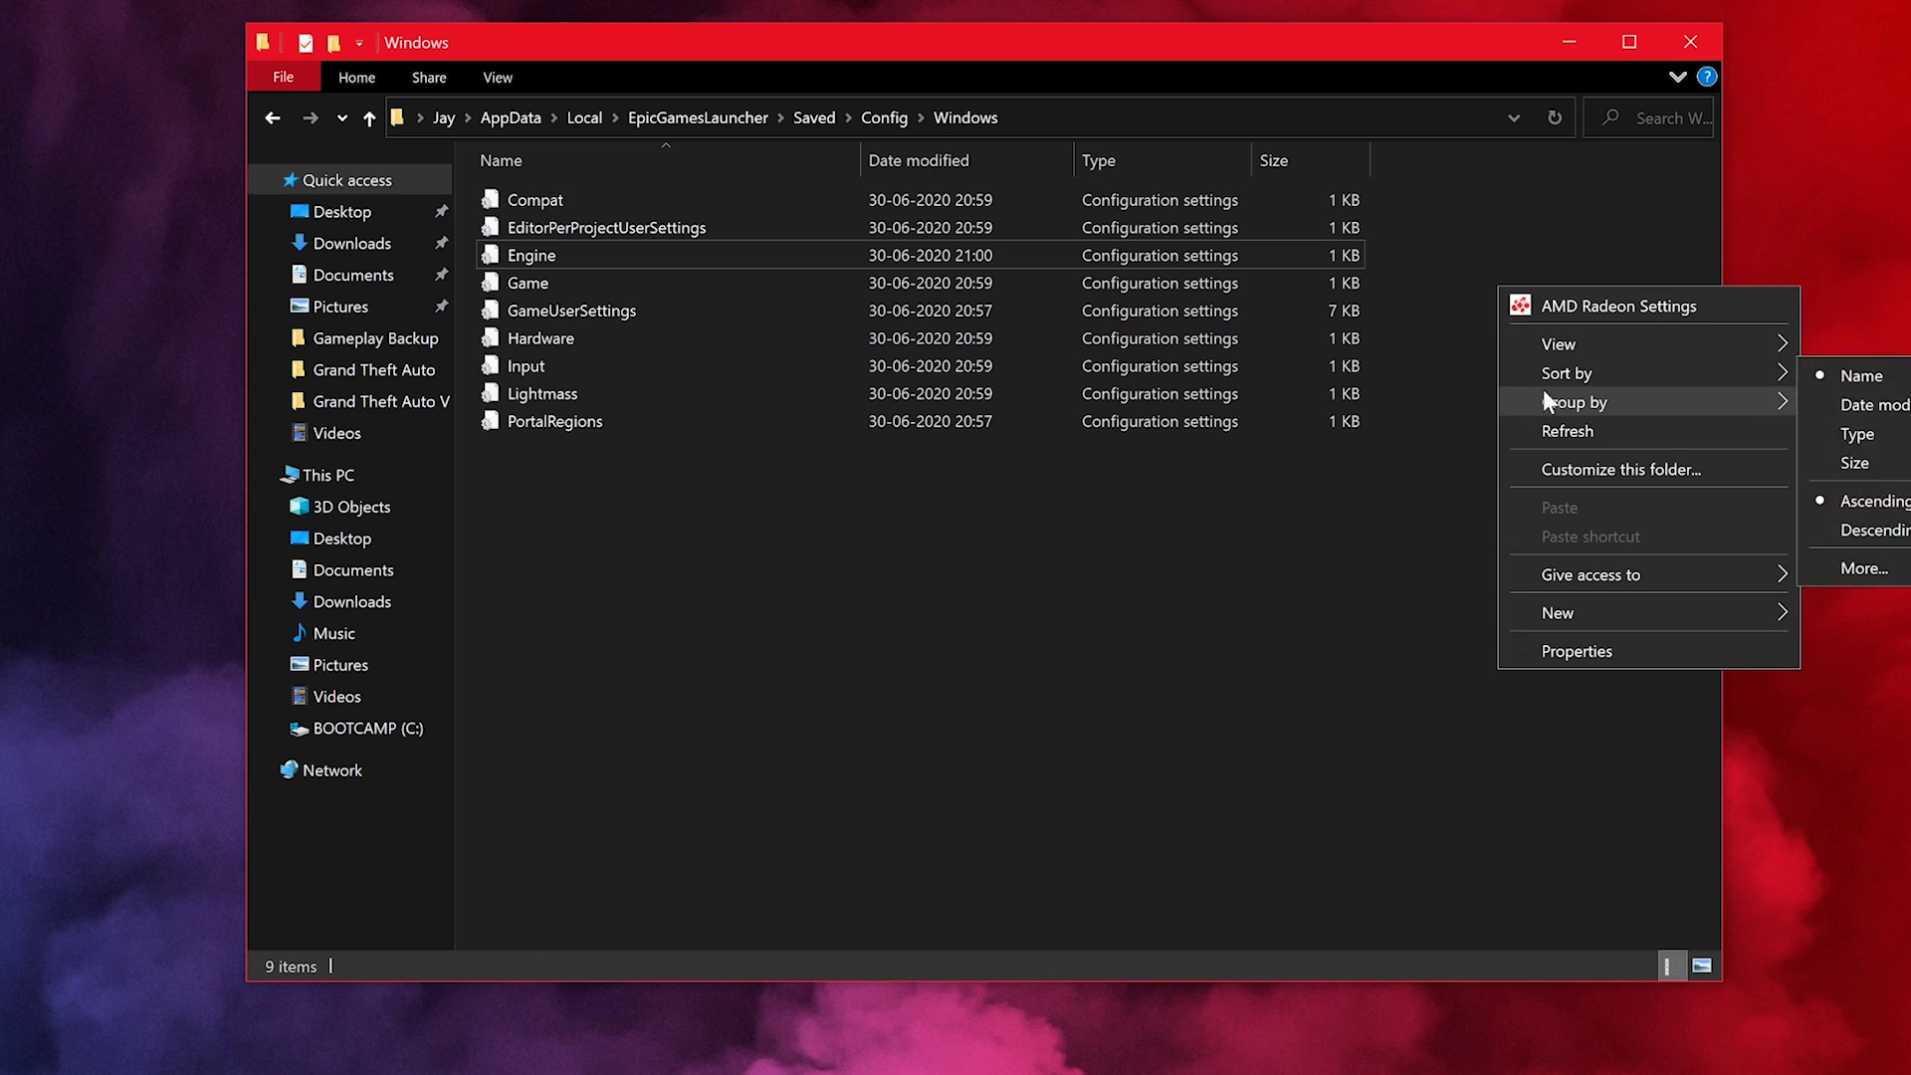
pyautogui.click(1533, 430)
pyautogui.click(1687, 50)
pyautogui.rightClick(1050, 265)
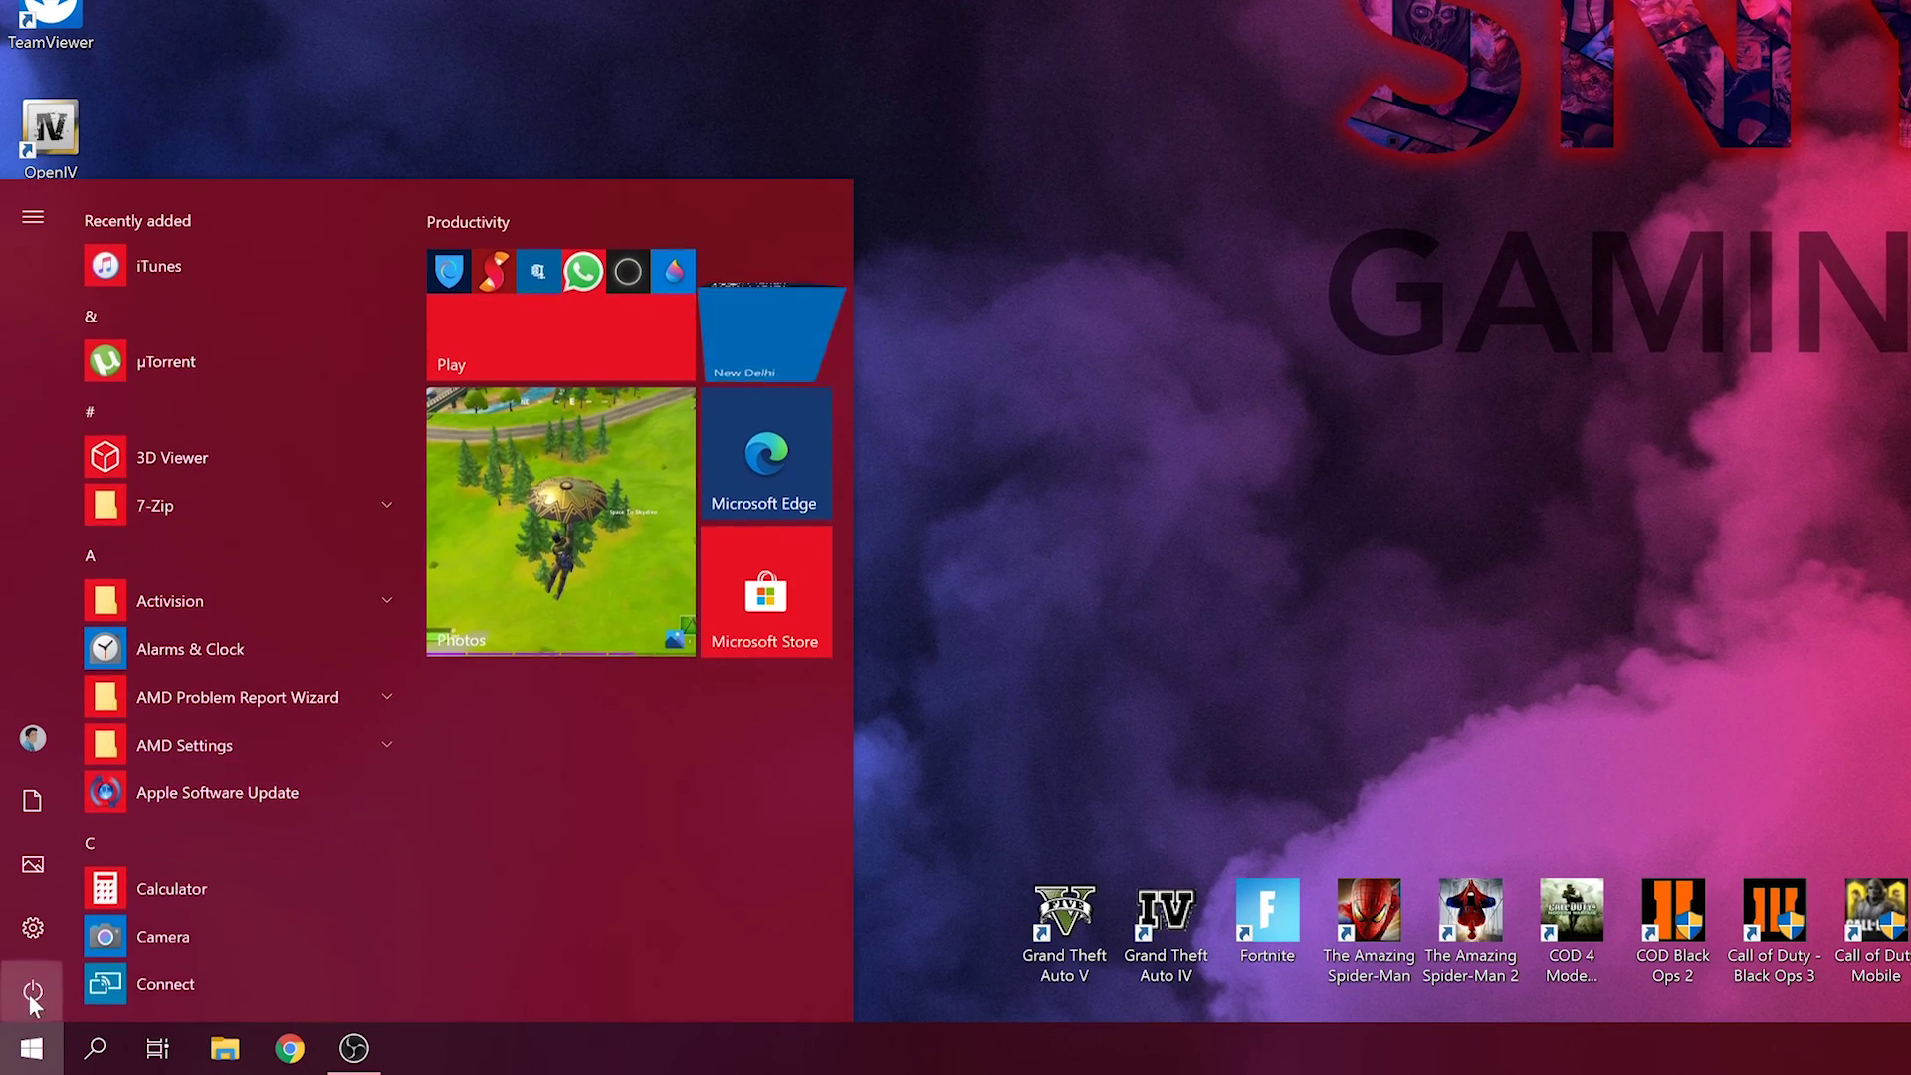
# Step: Open Firewall & network protection from the Windows Security section of Update & Security in Windows Settings, and close the Settings window
pyautogui.click(31, 929)
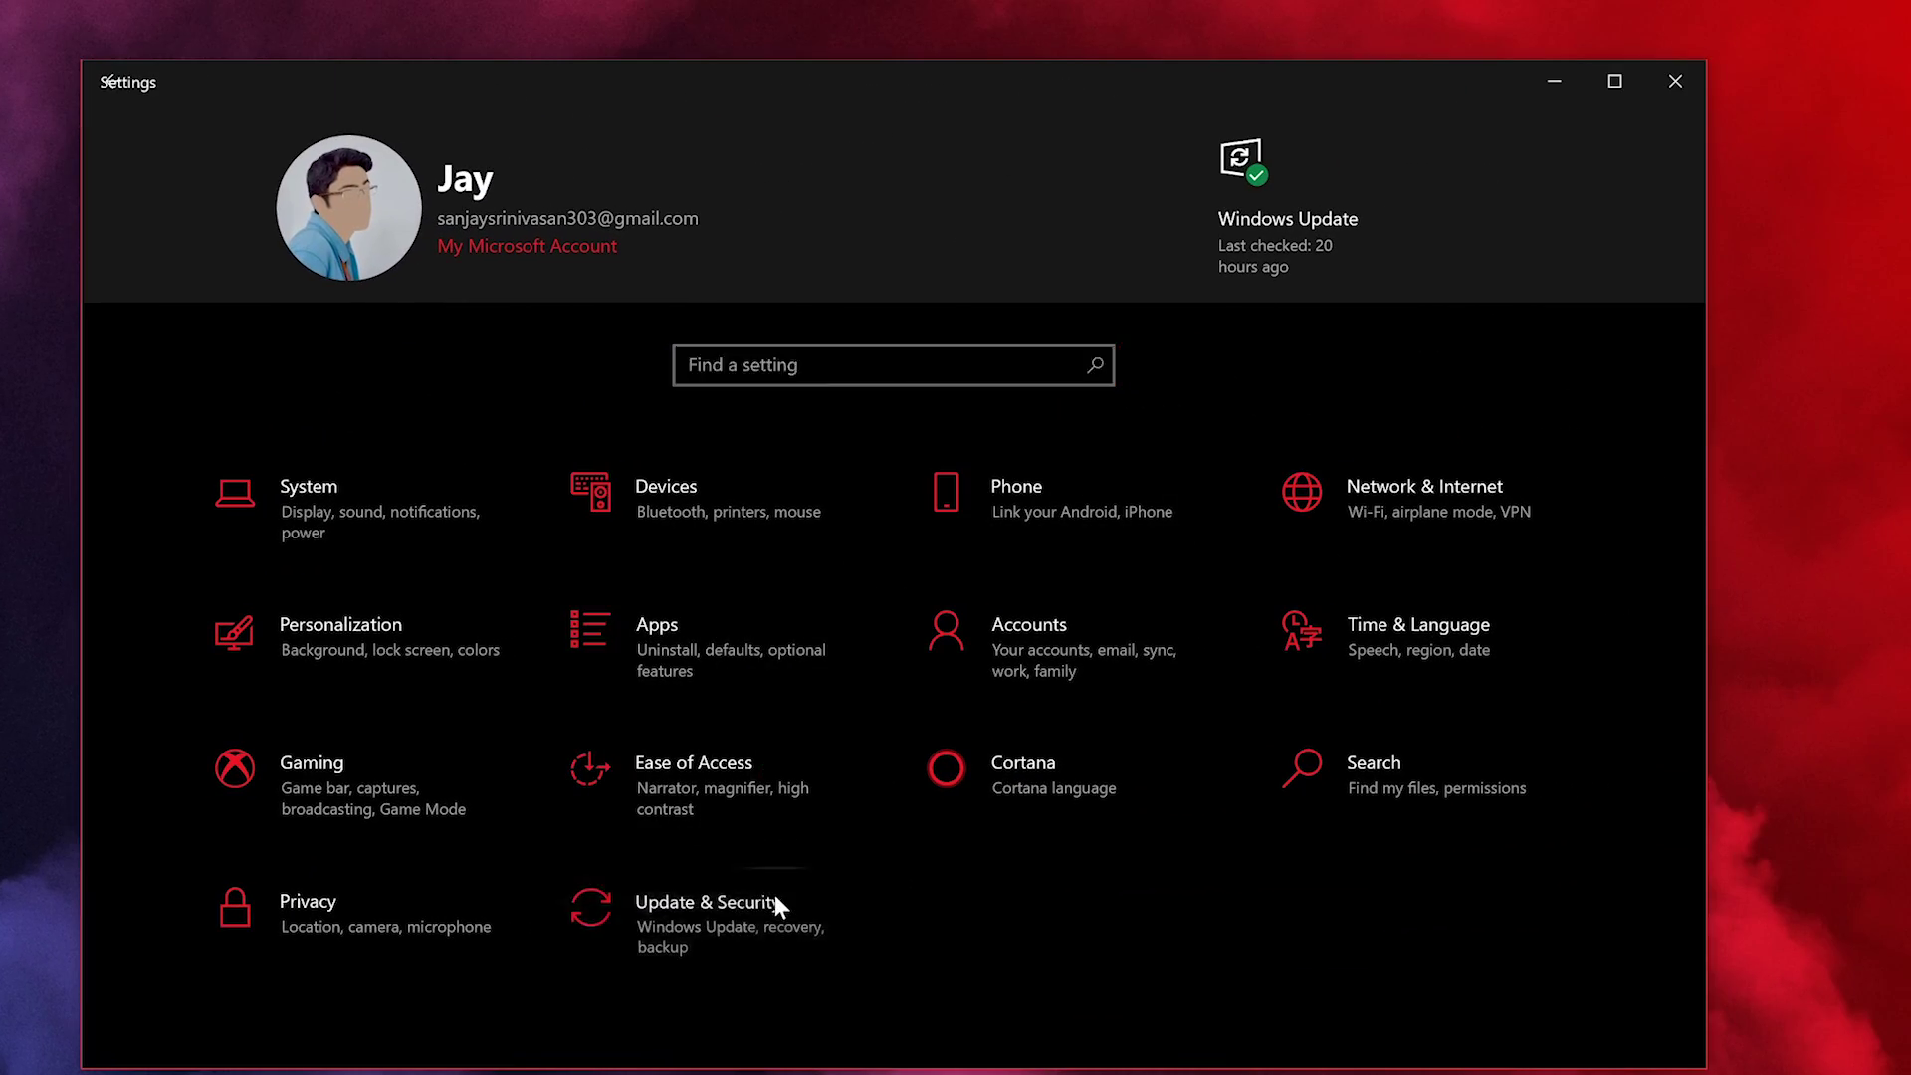
pyautogui.click(773, 894)
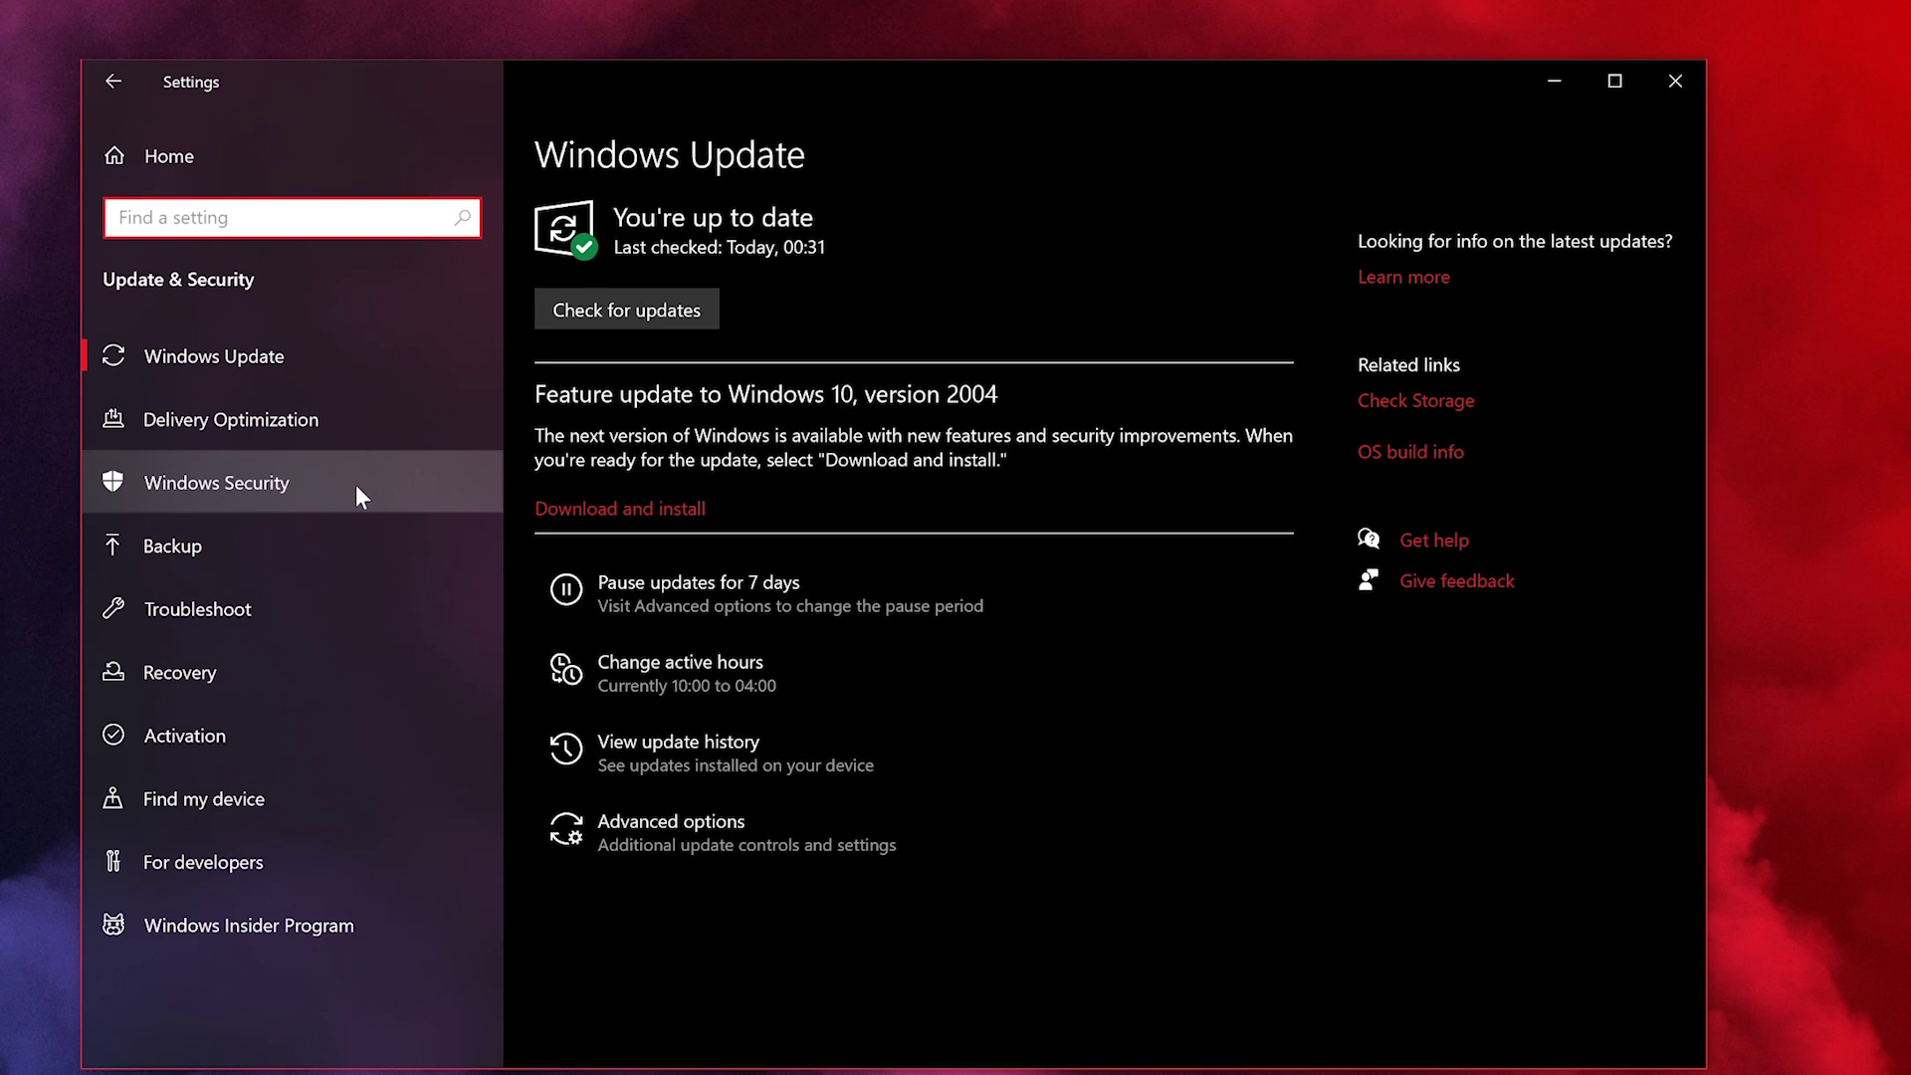
pyautogui.click(327, 487)
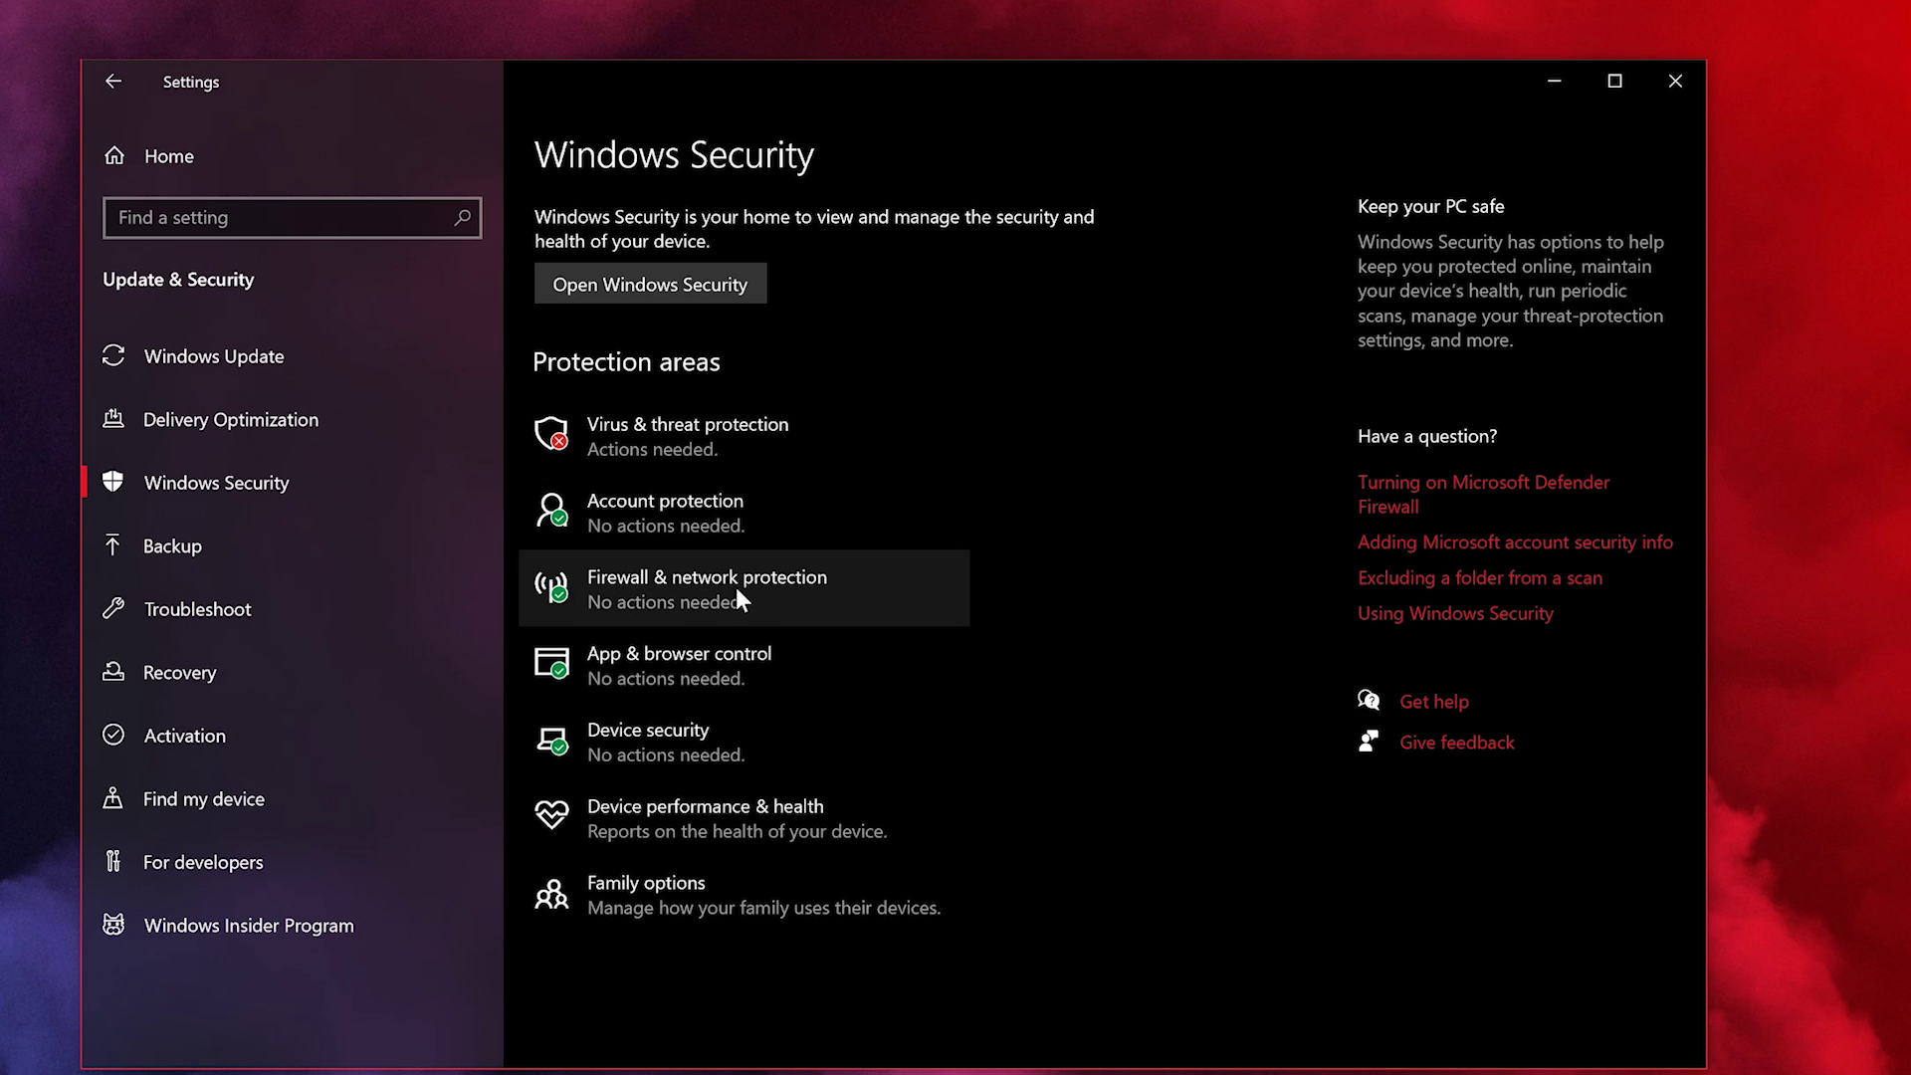
pyautogui.click(897, 579)
pyautogui.click(406, 110)
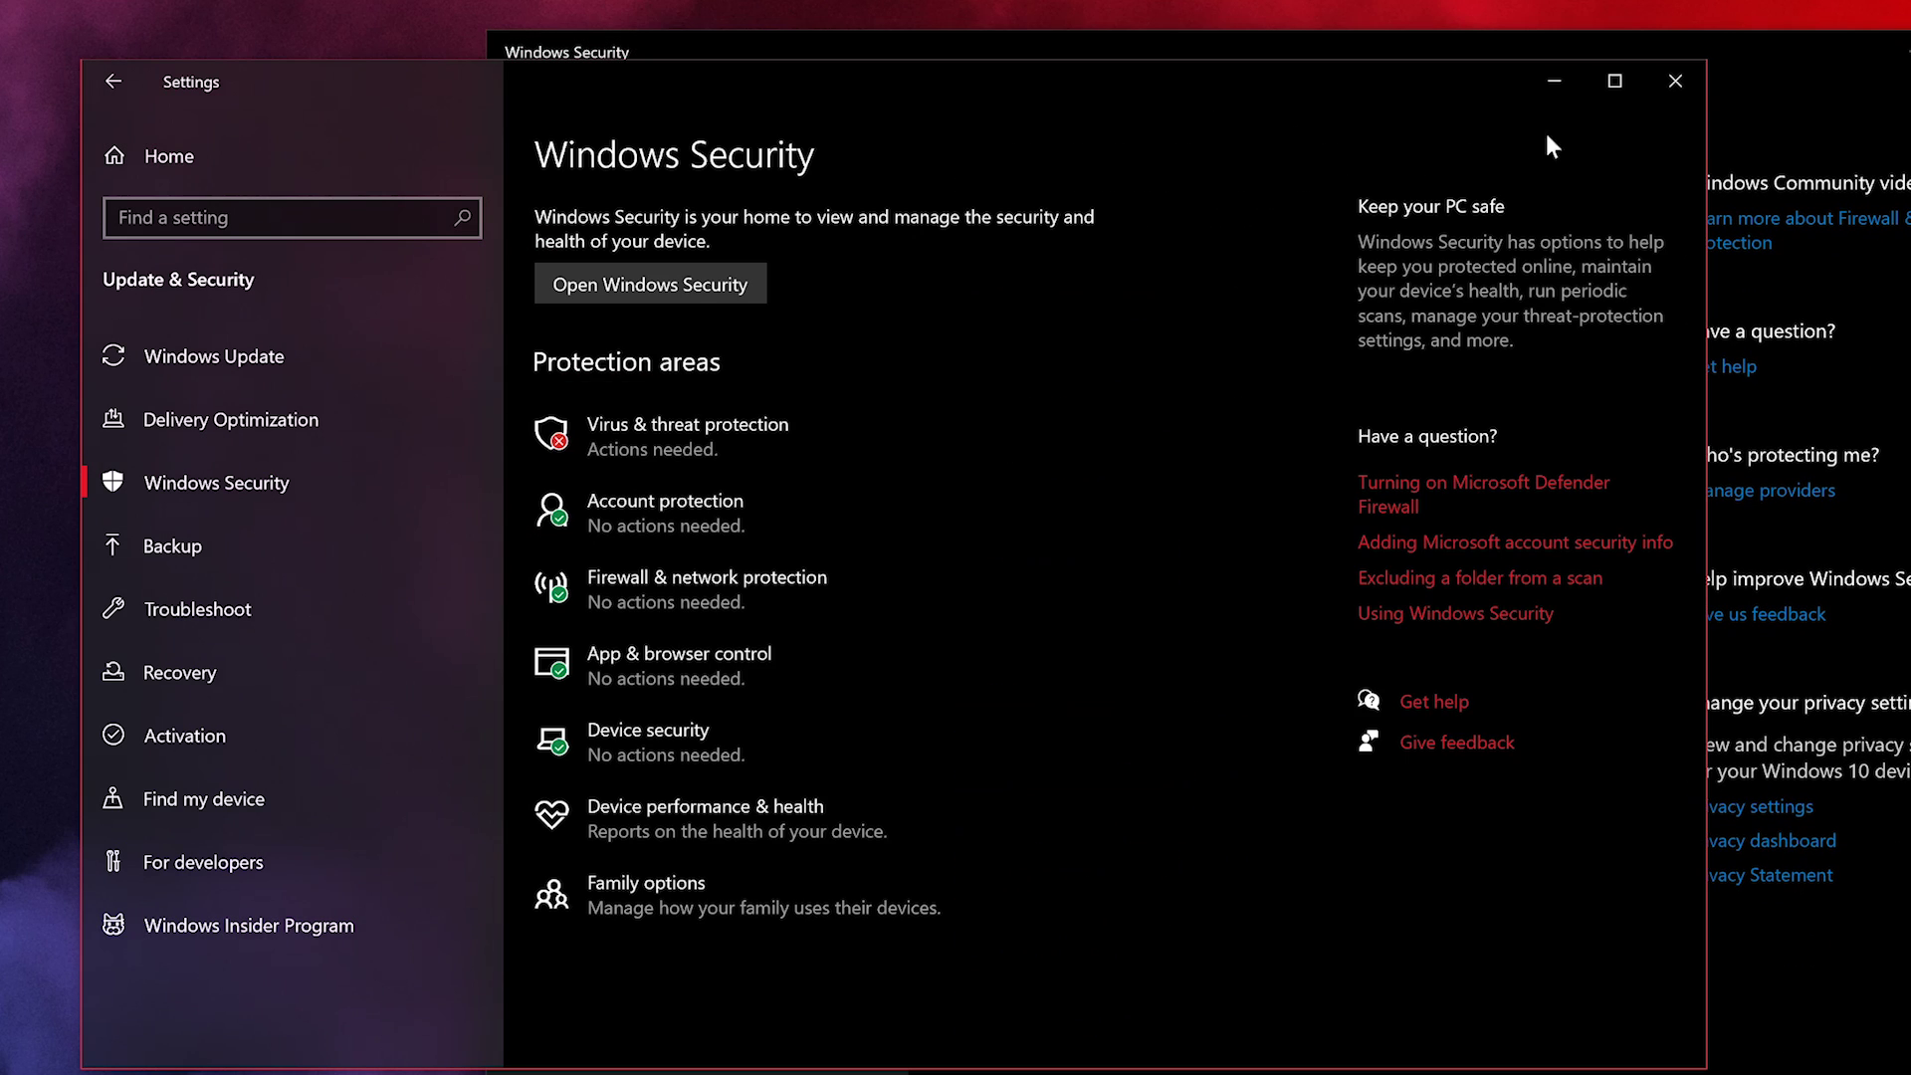
pyautogui.click(1675, 80)
pyautogui.moveTo(1678, 78); pyautogui.dragTo(1322, 71)
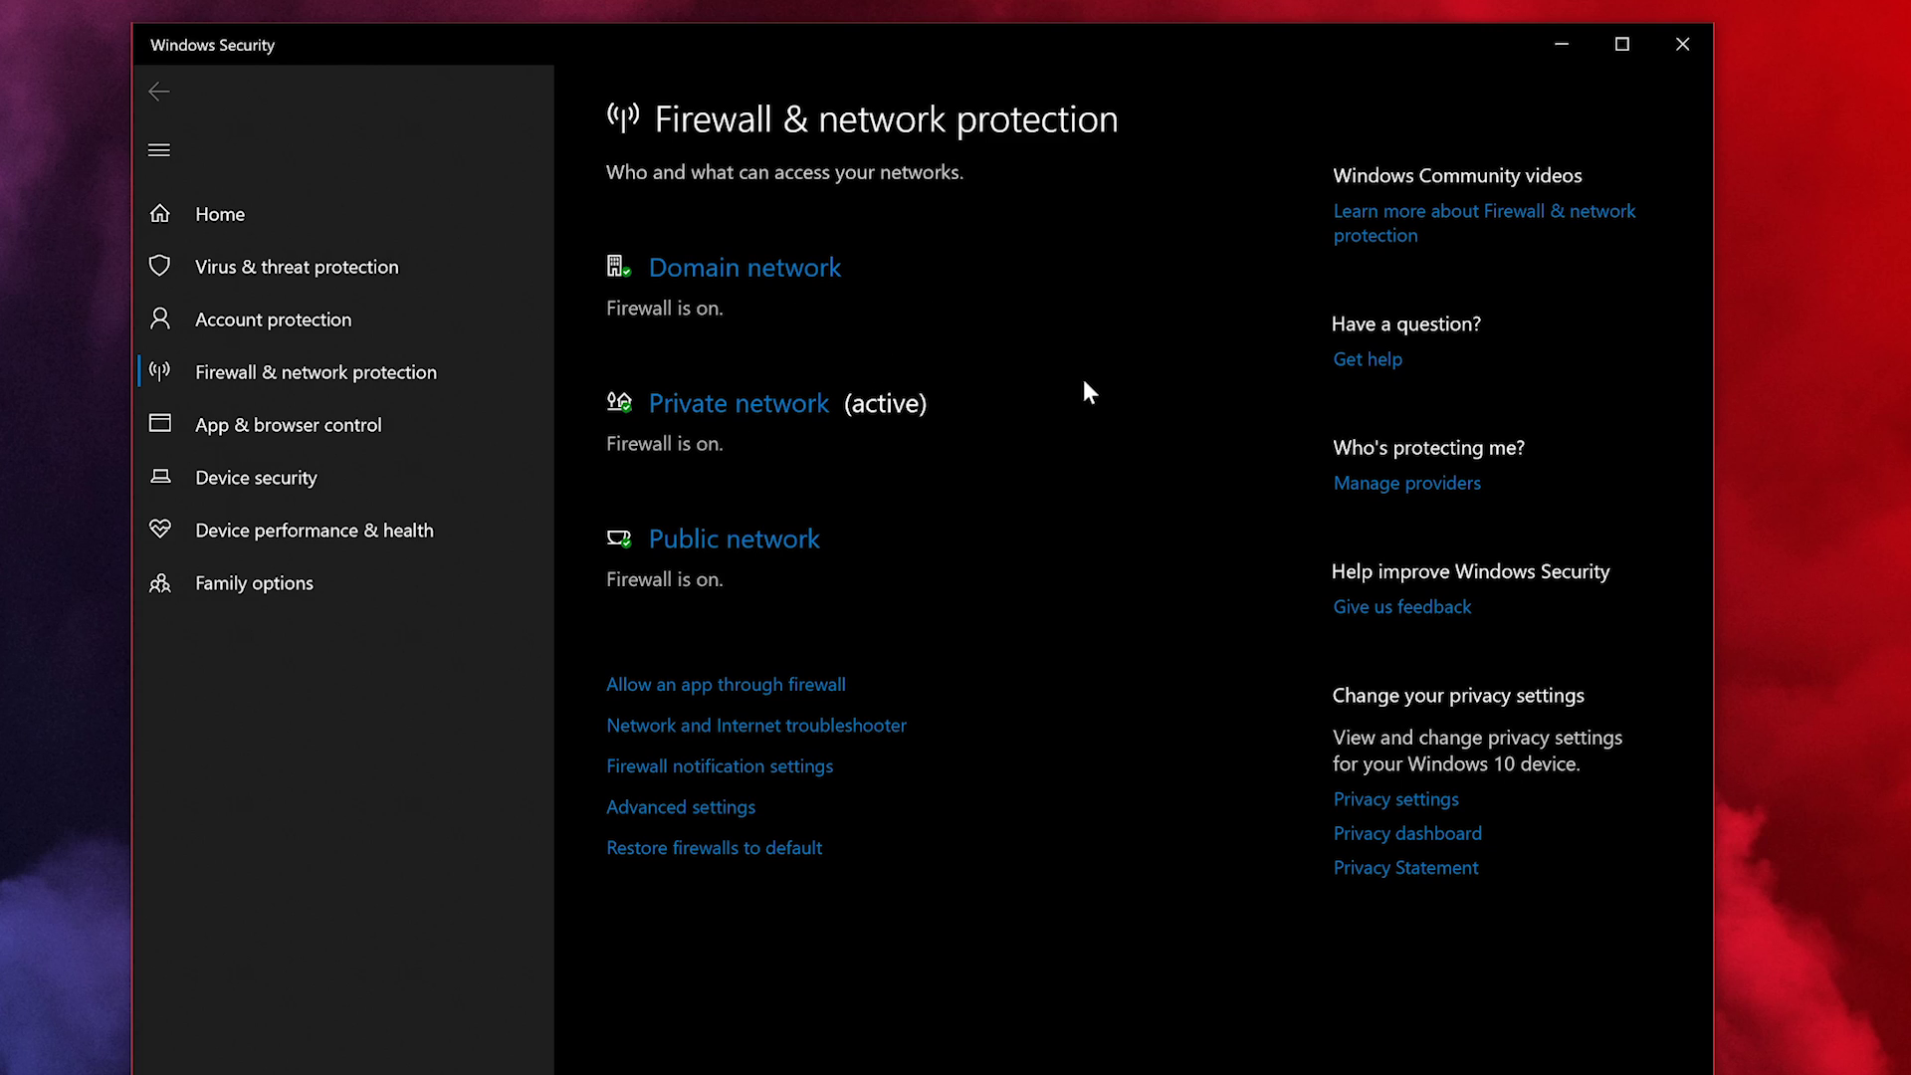
# Step: Turn off the Windows Defender Firewall for the domain, private and public networks, and close Windows Security
pyautogui.click(807, 271)
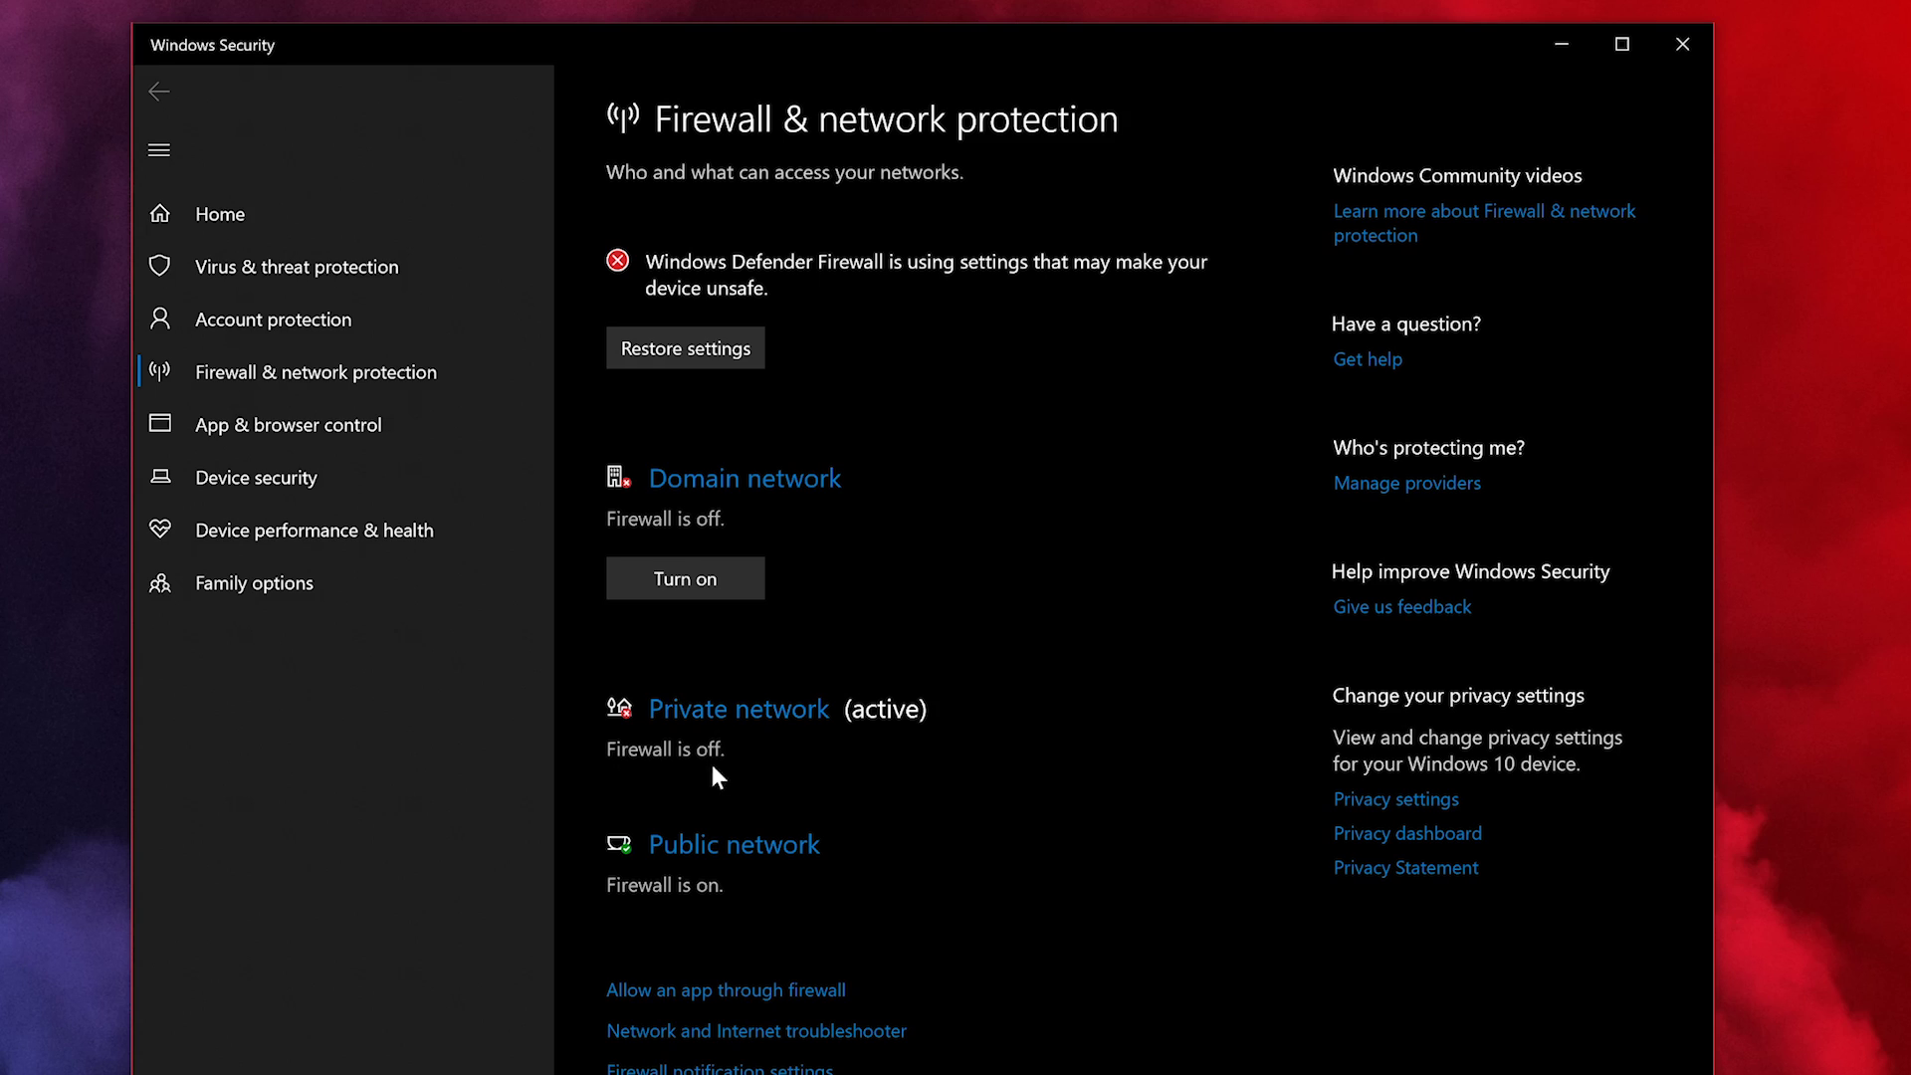
pyautogui.click(710, 842)
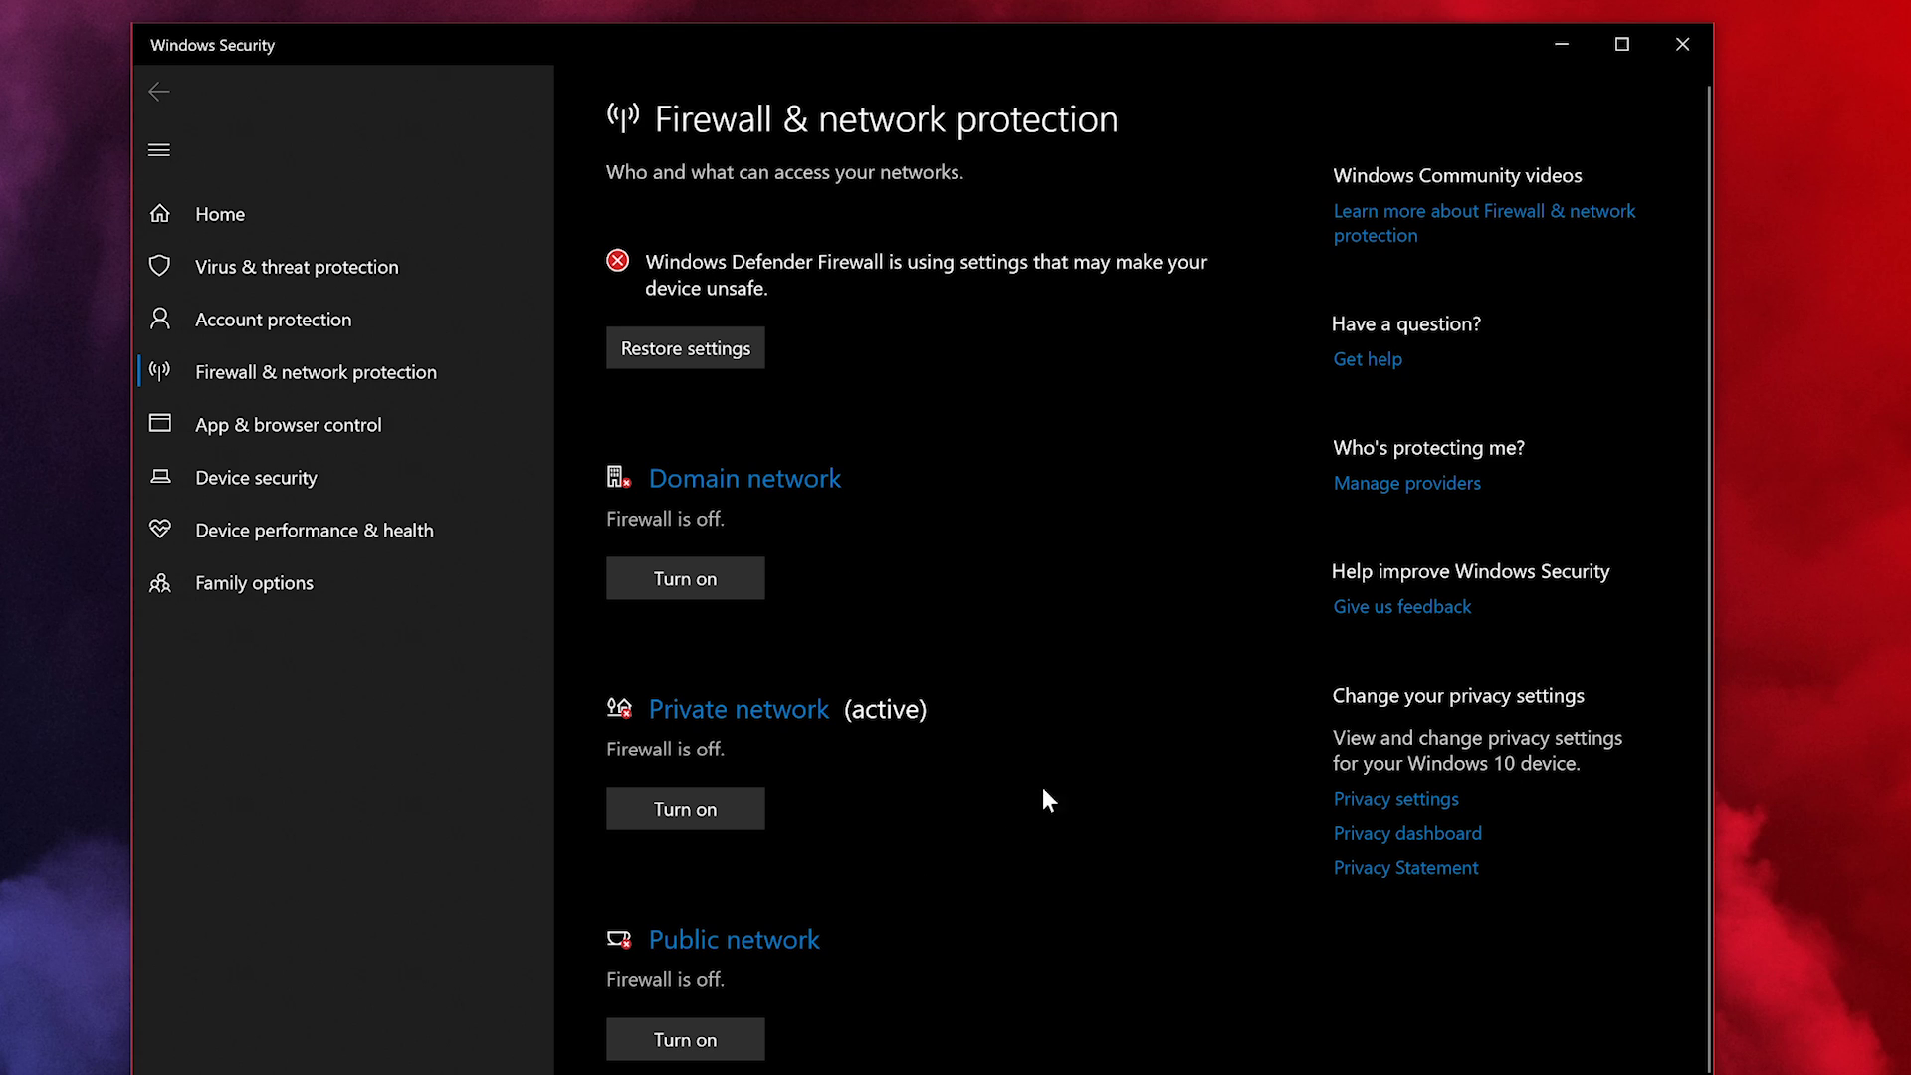
pyautogui.click(1682, 44)
# Step: Refresh the desktop and relaunch the Epic Games Launcher
pyautogui.rightClick(1117, 353)
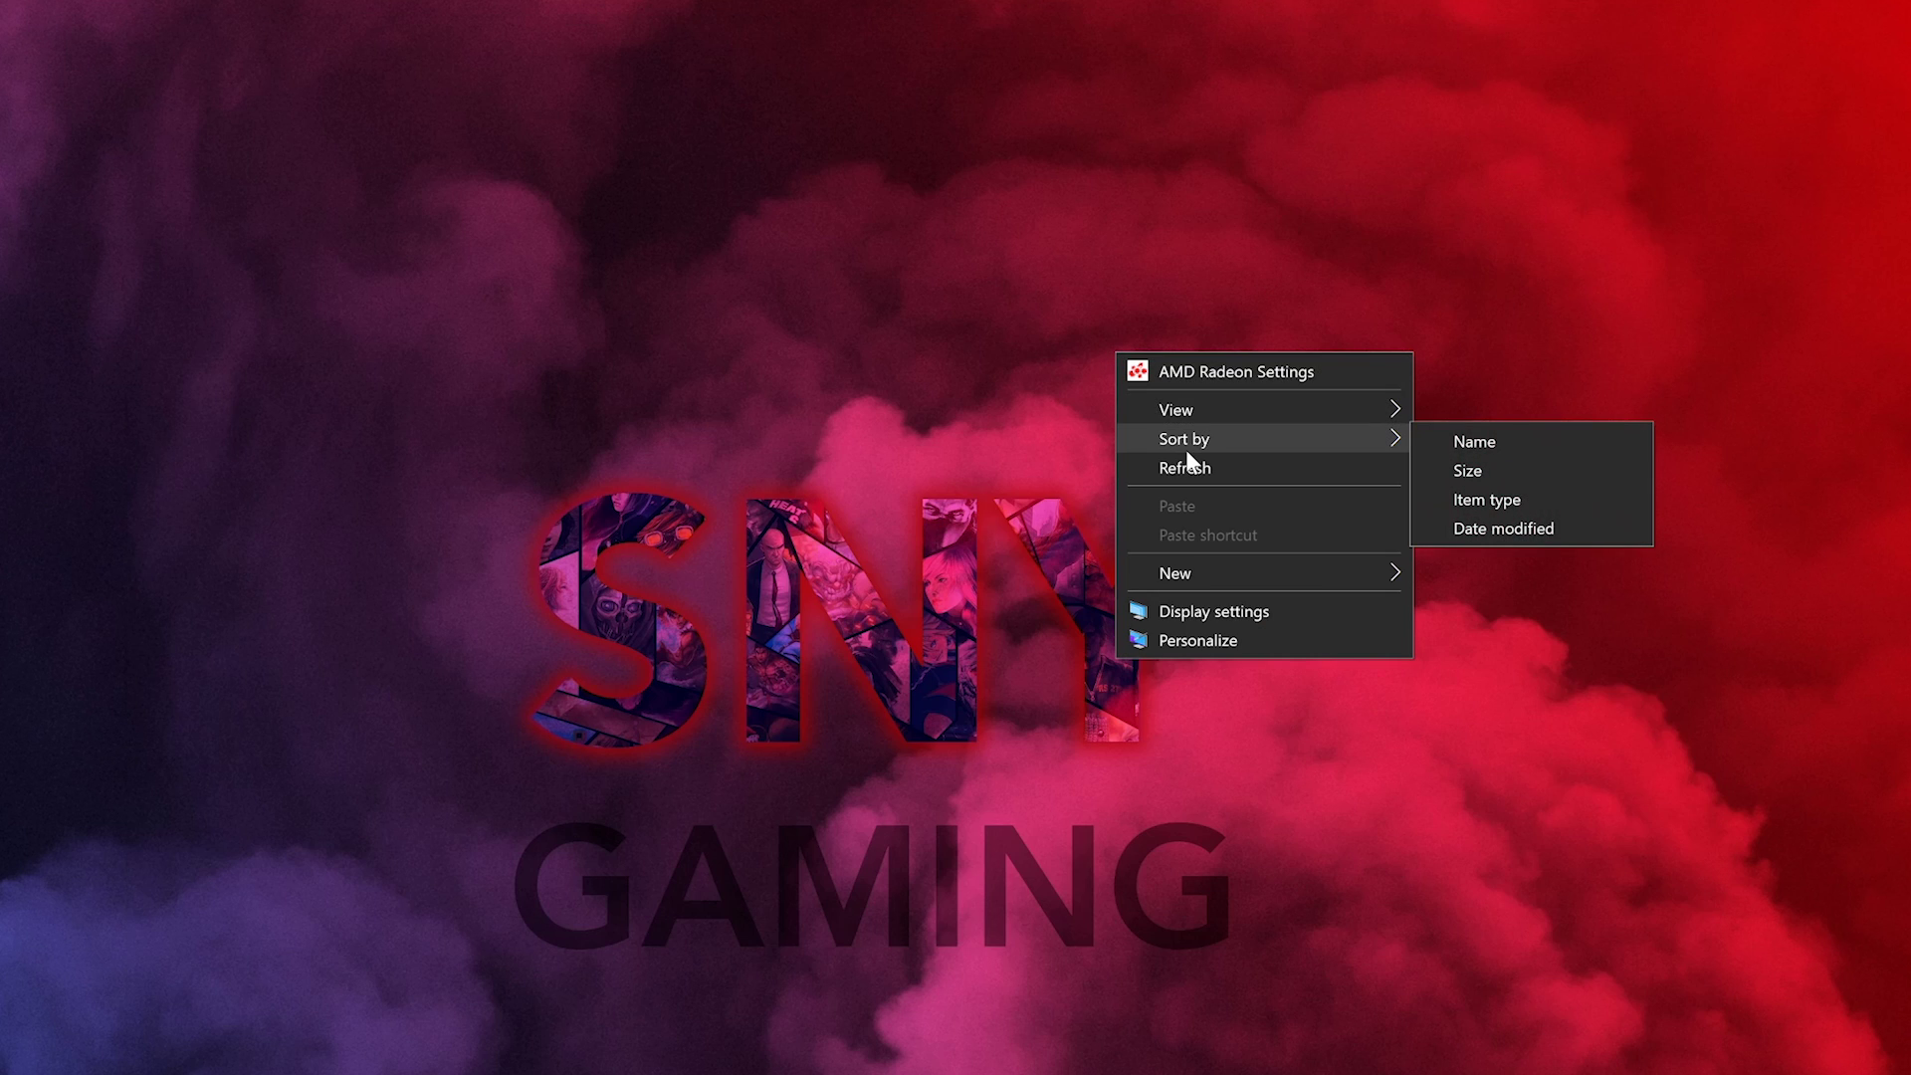
pyautogui.click(1189, 466)
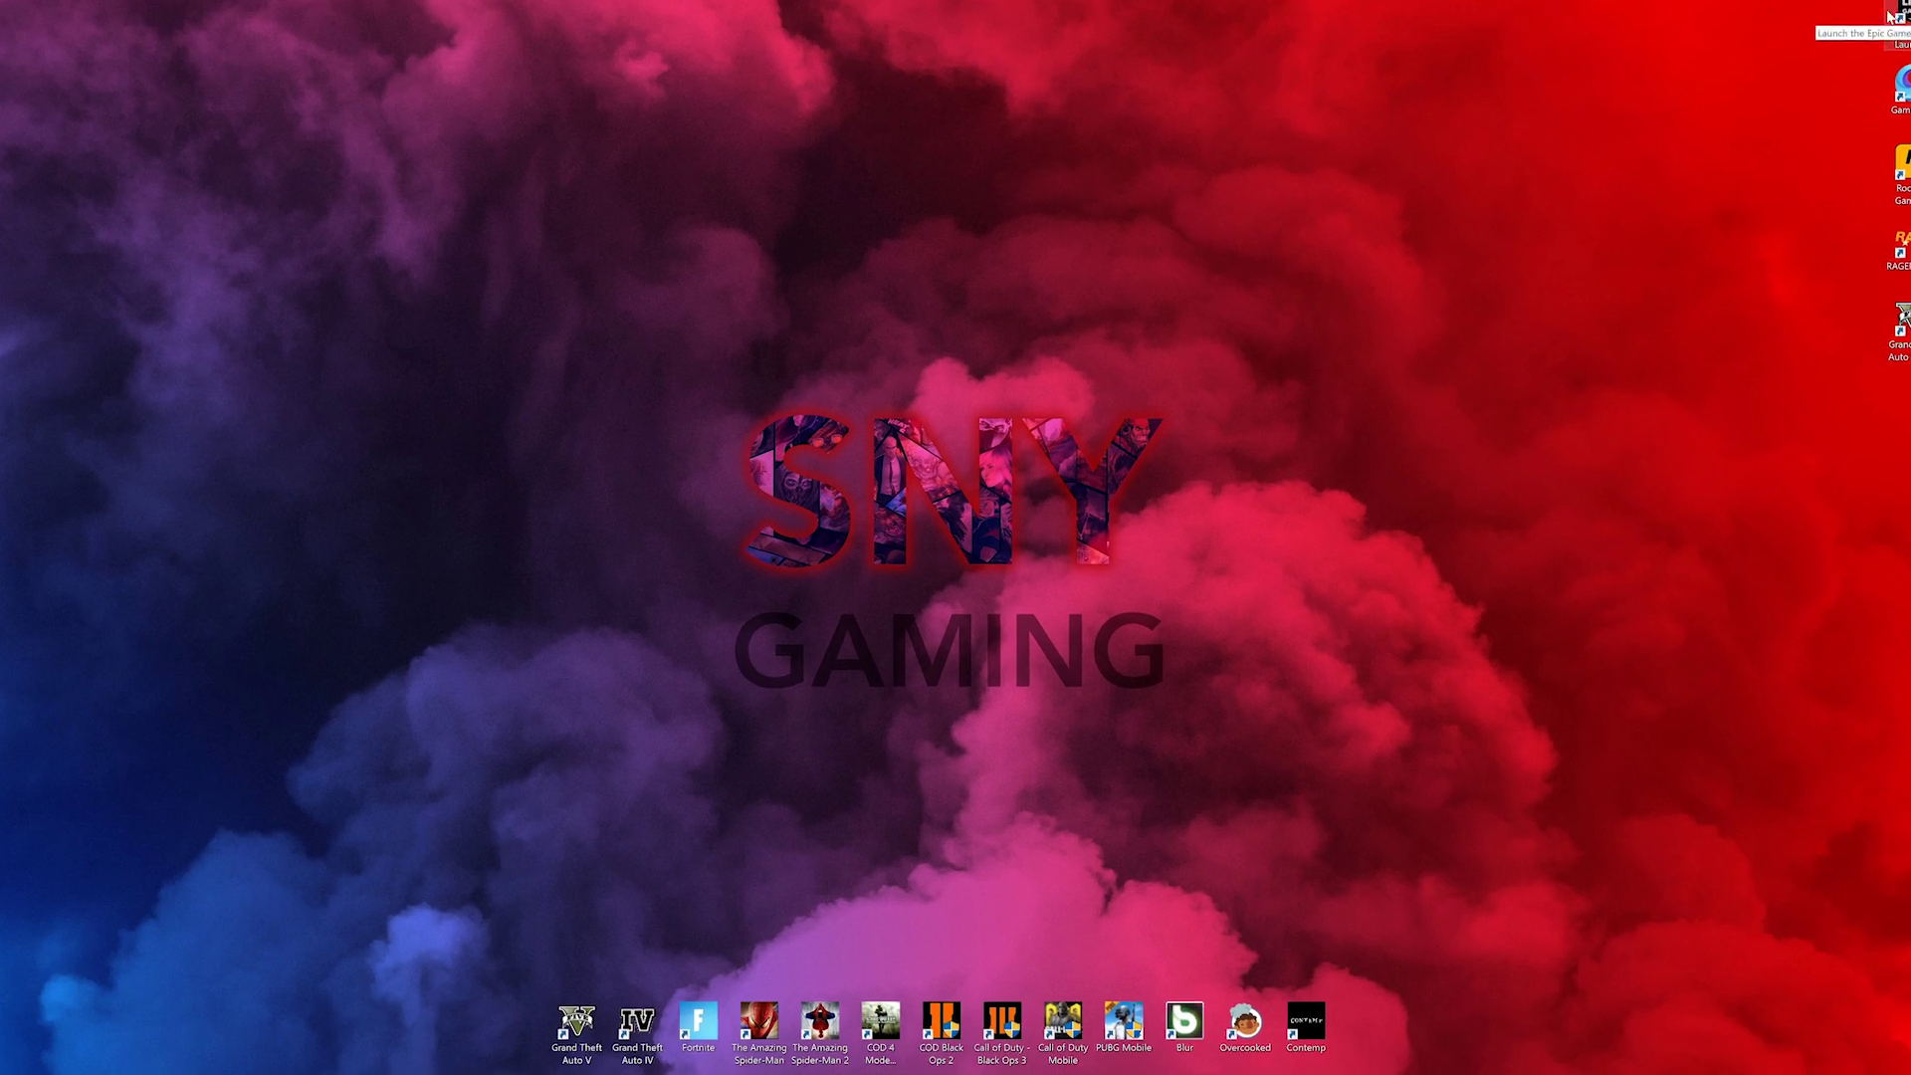
pyautogui.doubleClick(1891, 14)
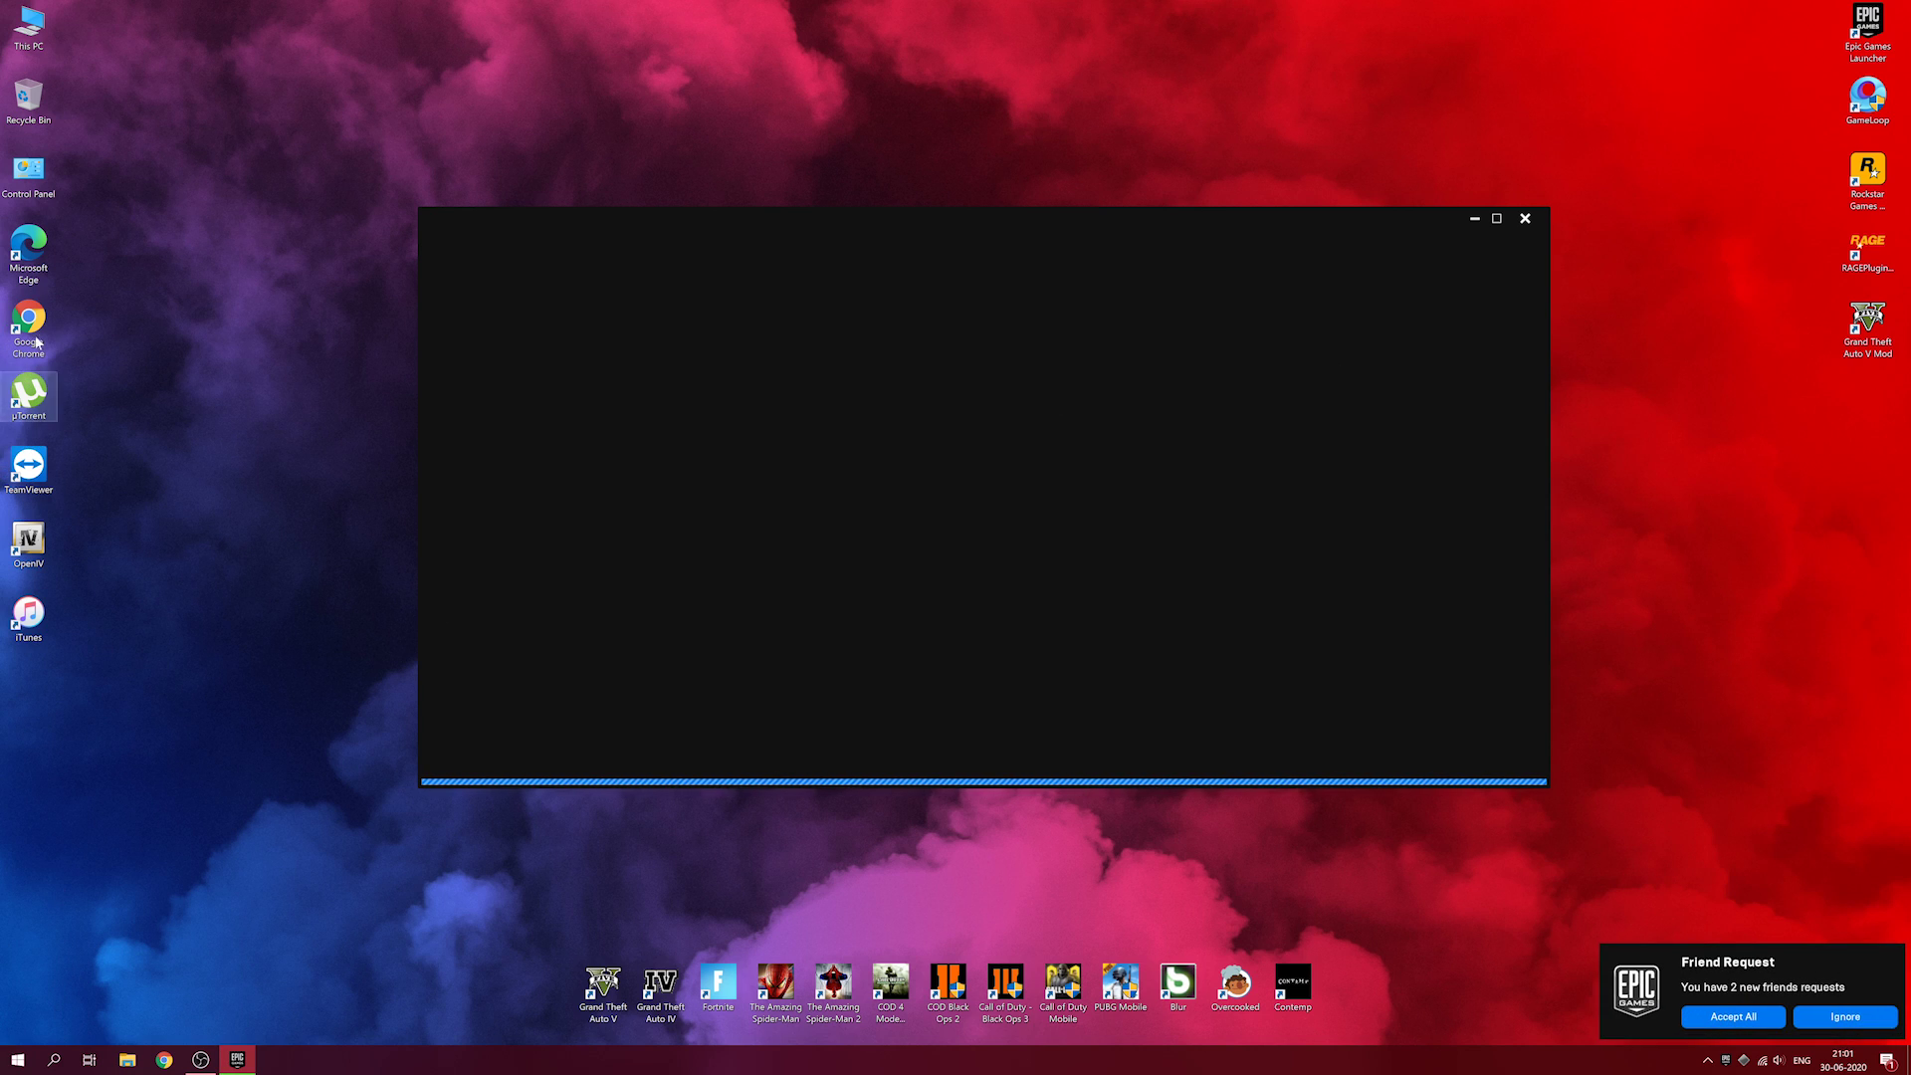
# Step: Search the Control Panel for "firewall", check the Windows Defender Firewall state for private and public networks, and close the window
pyautogui.doubleClick(28, 171)
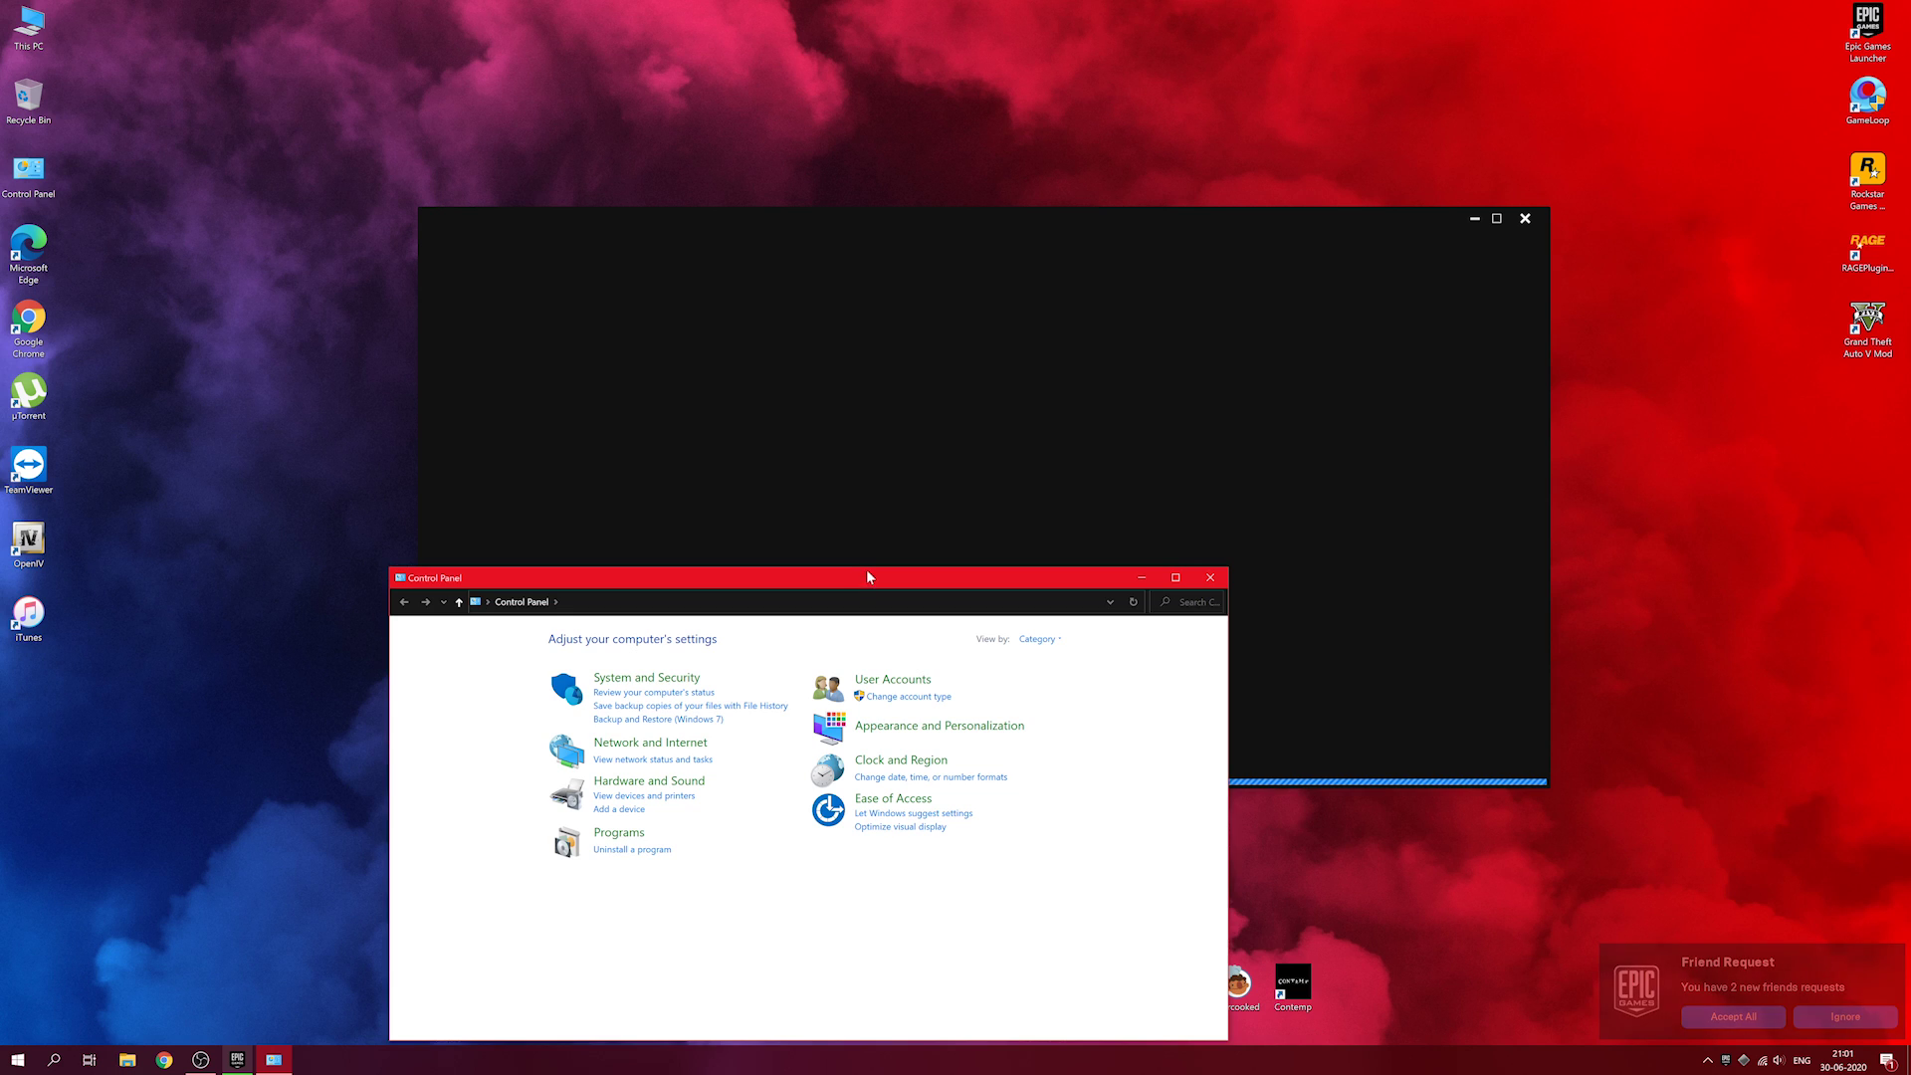
pyautogui.moveTo(866, 576); pyautogui.dragTo(1019, 341)
pyautogui.click(1329, 369)
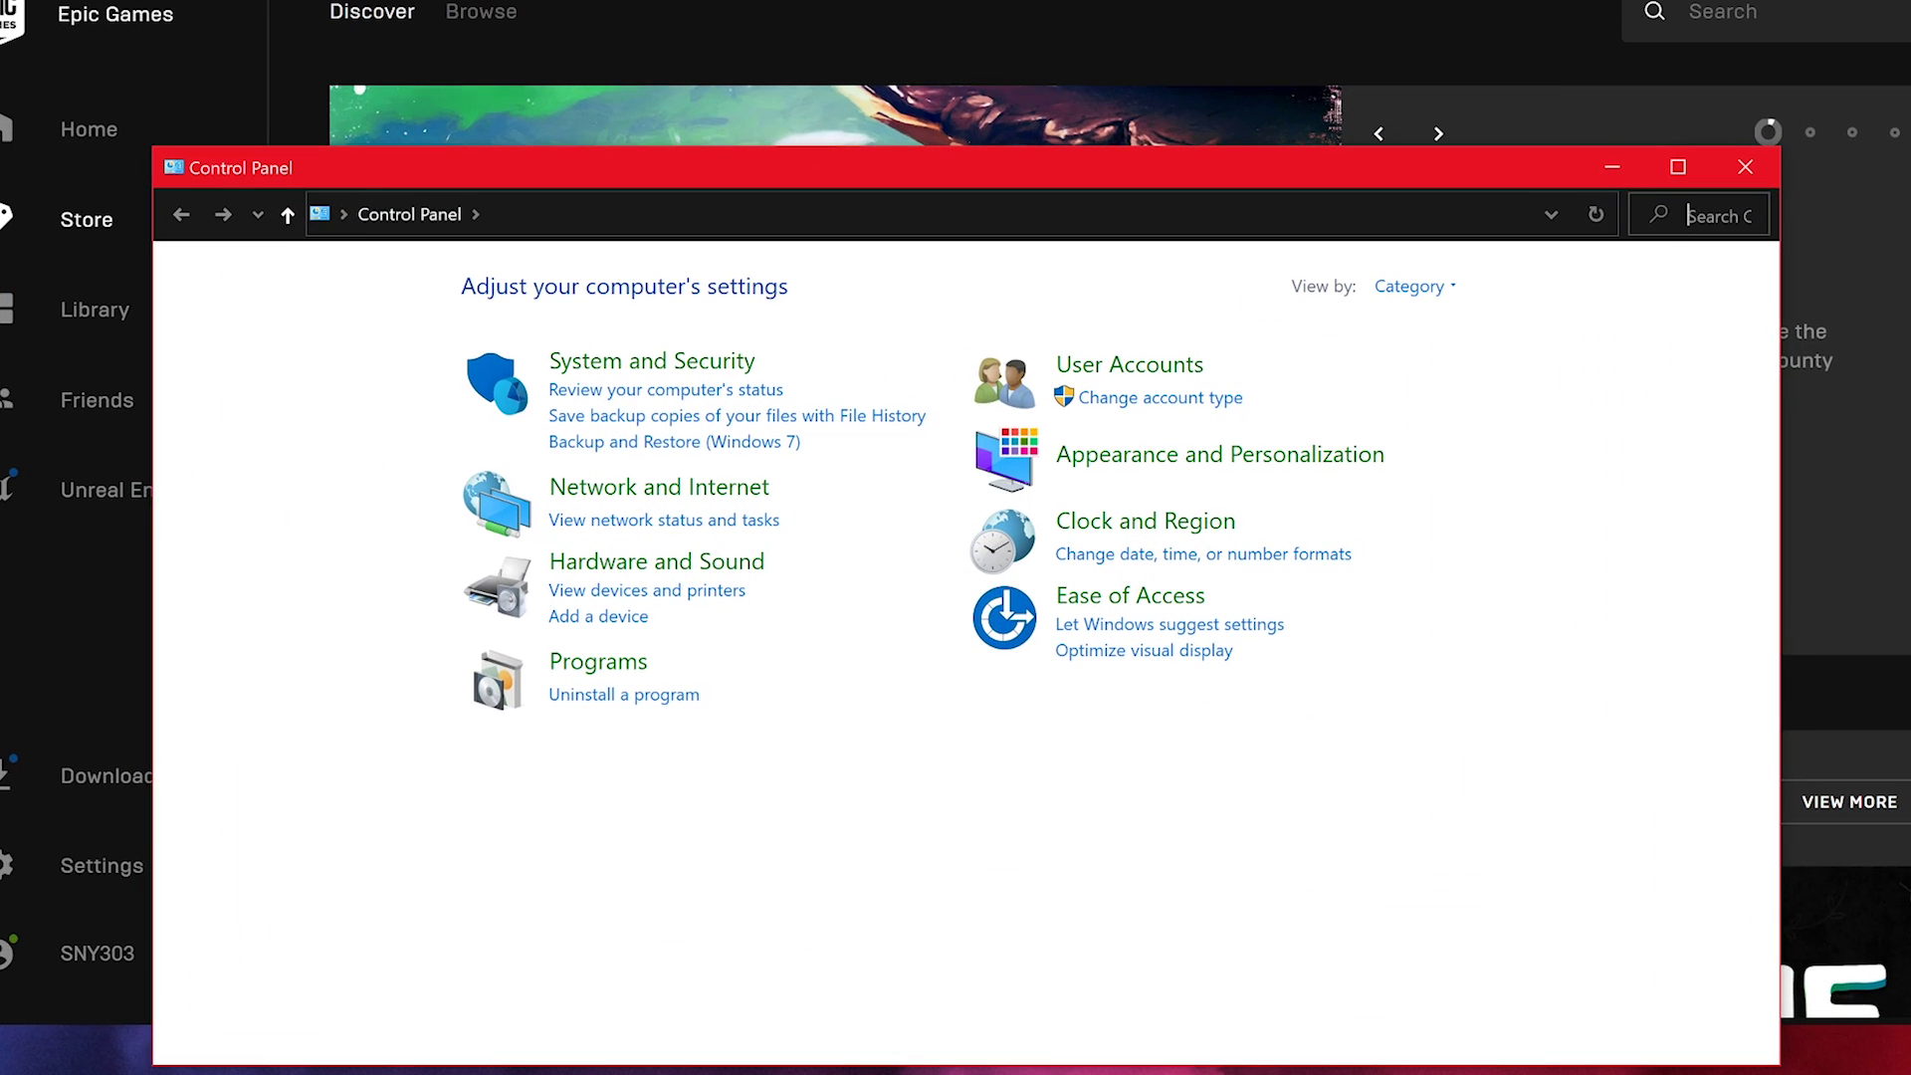
pyautogui.click(1715, 218)
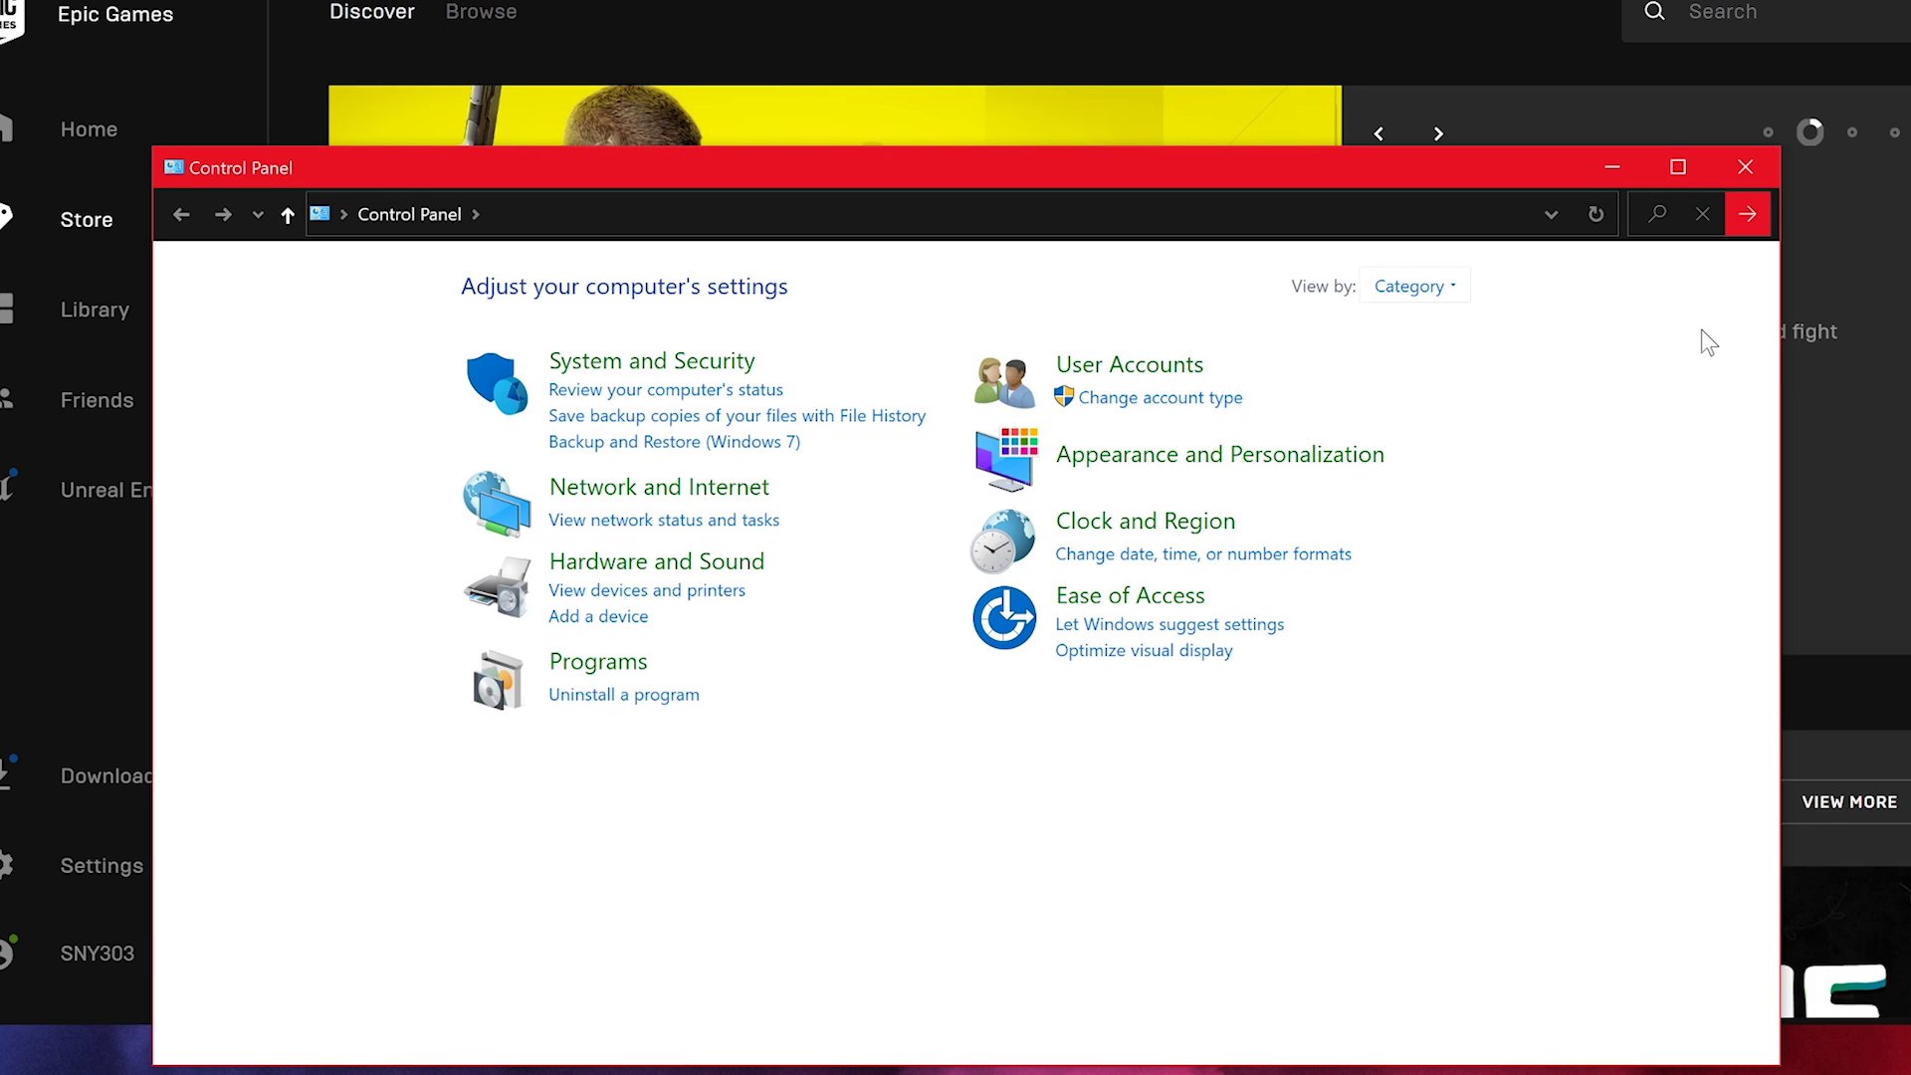
pyautogui.click(1742, 212)
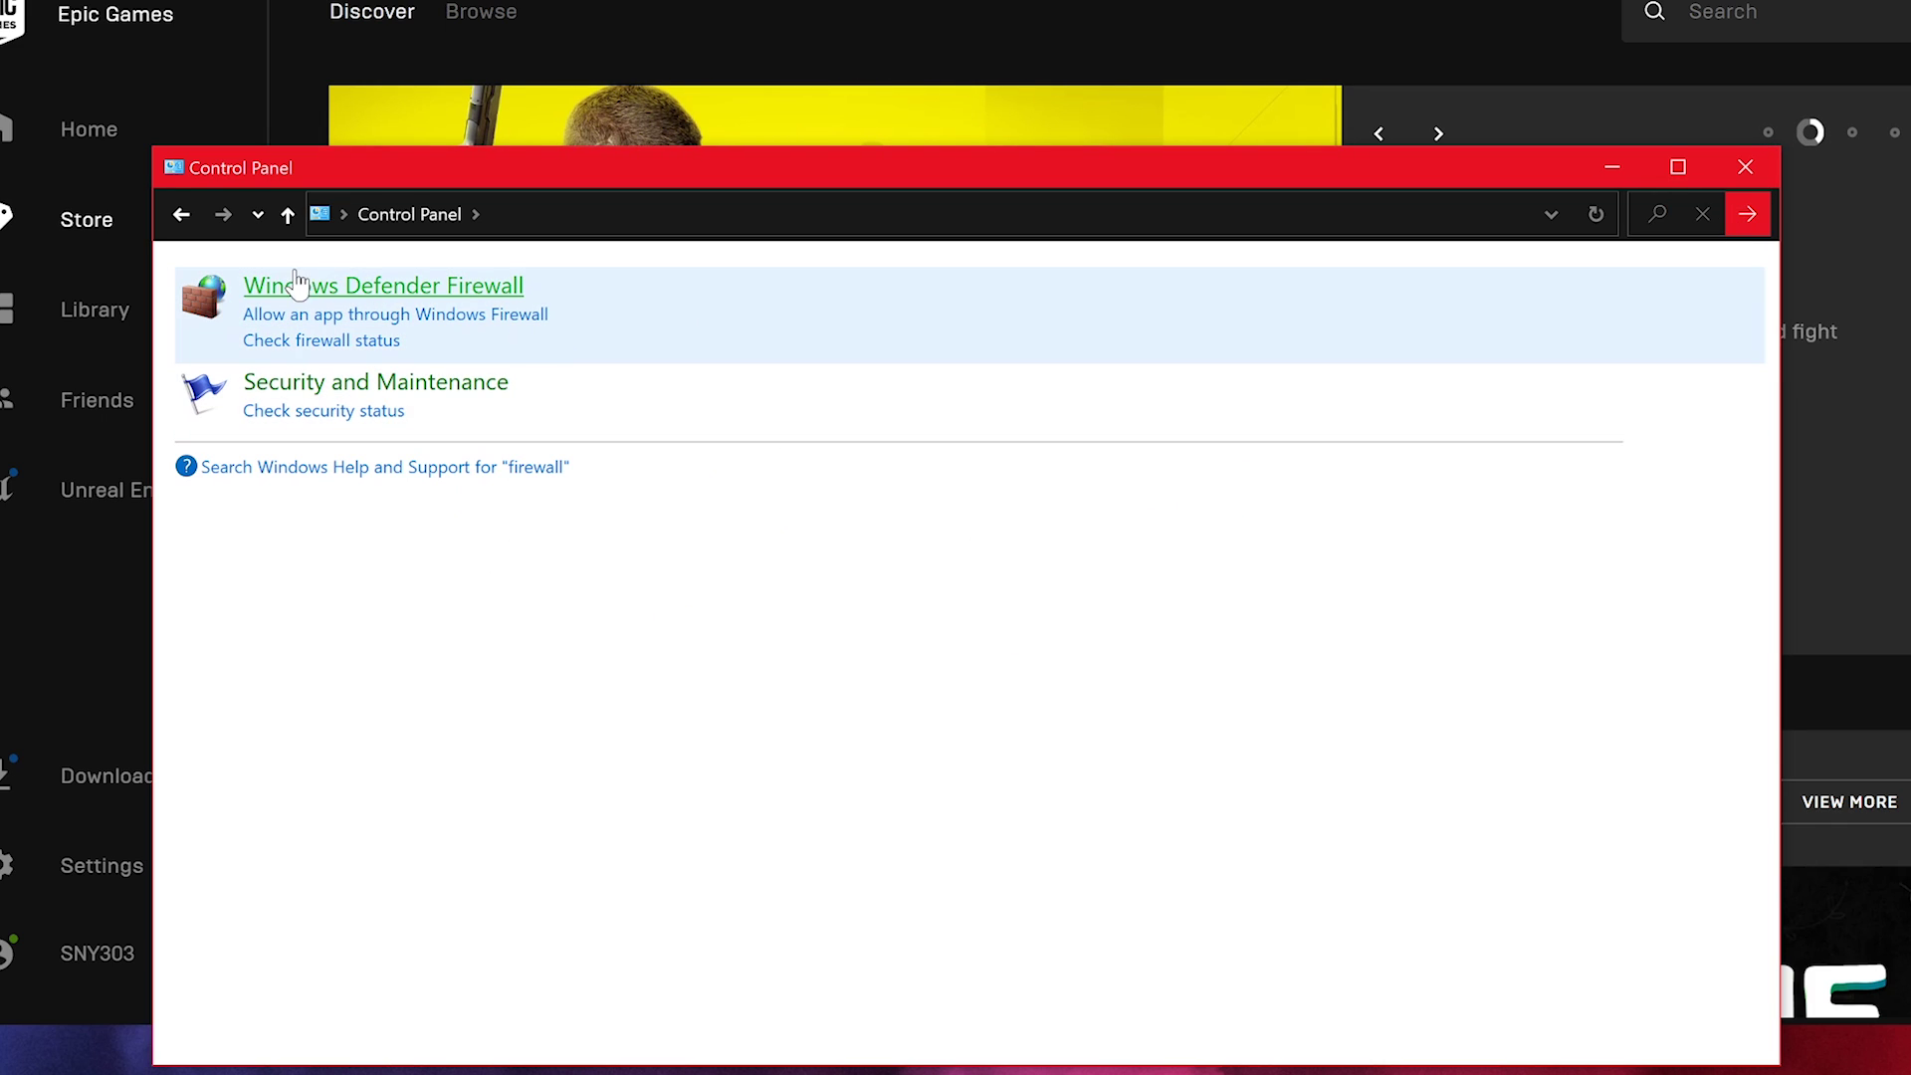
pyautogui.click(475, 289)
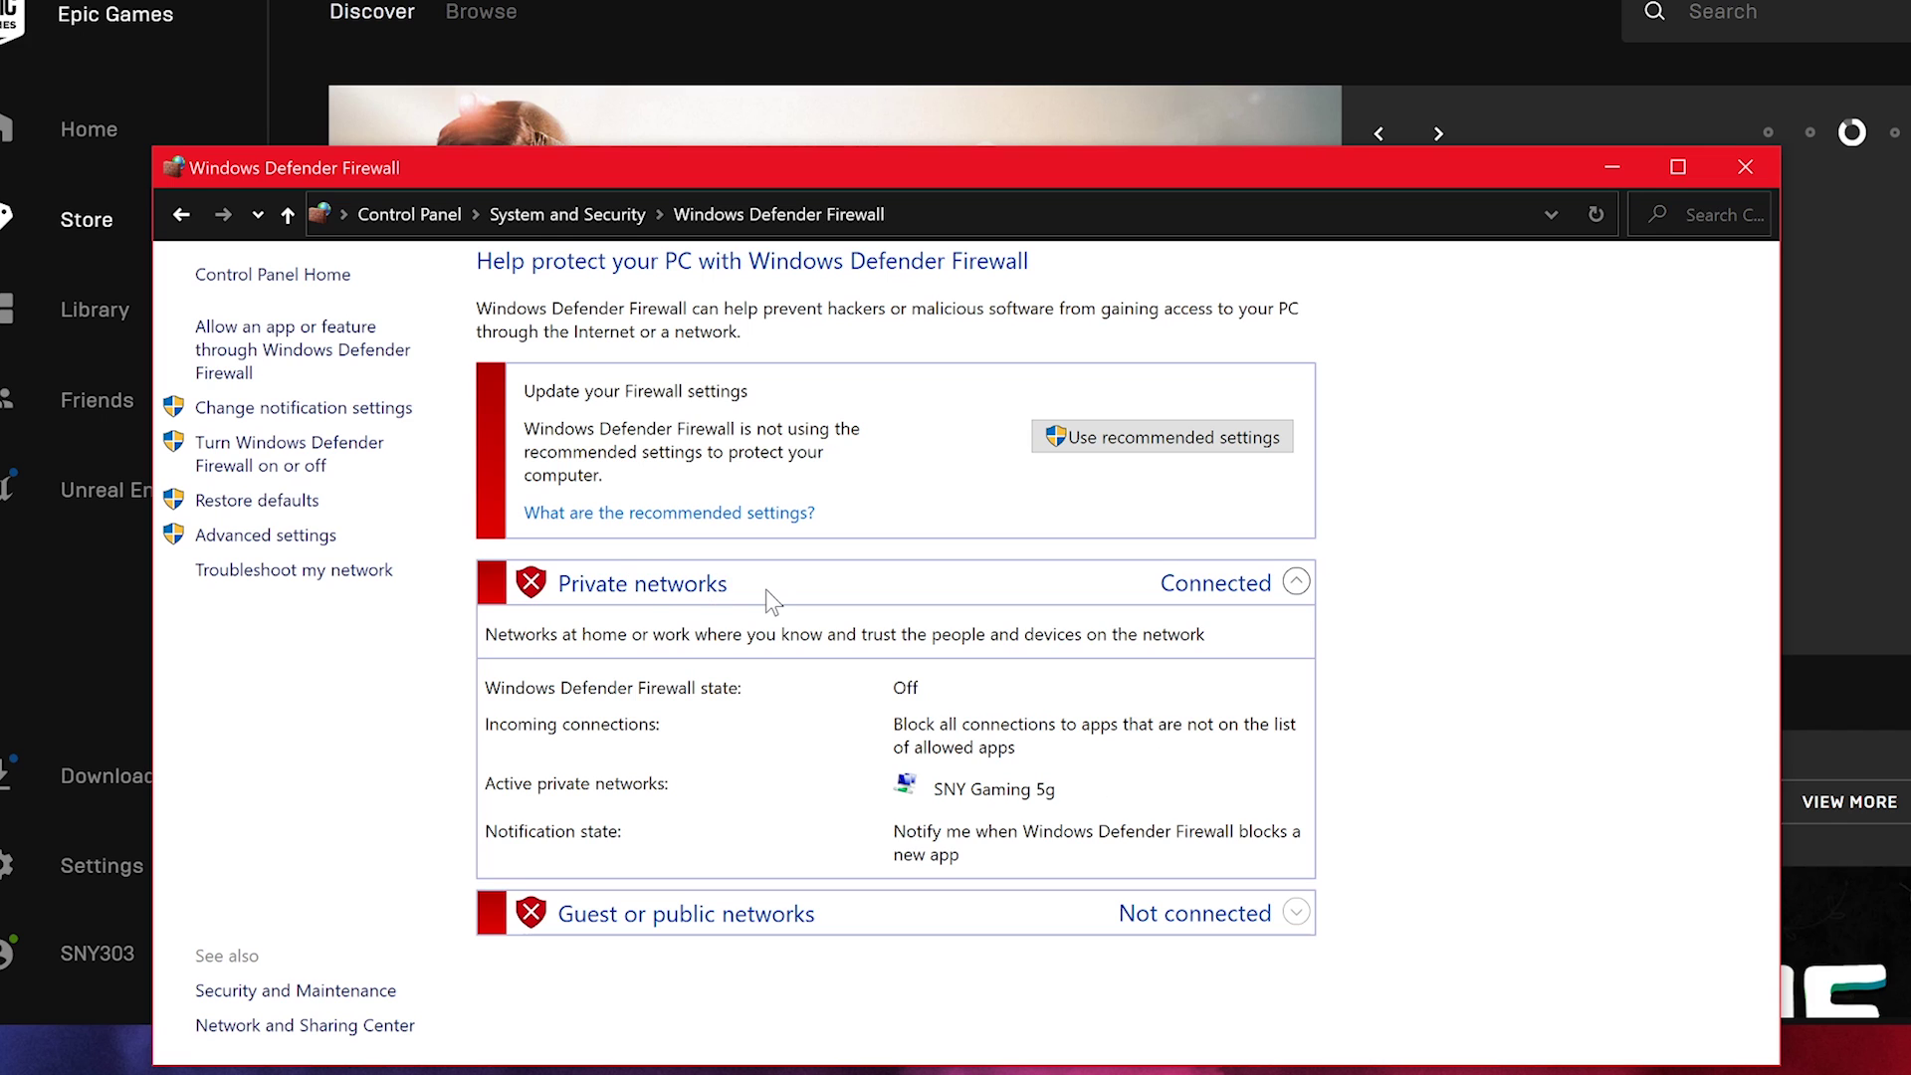
pyautogui.click(1767, 167)
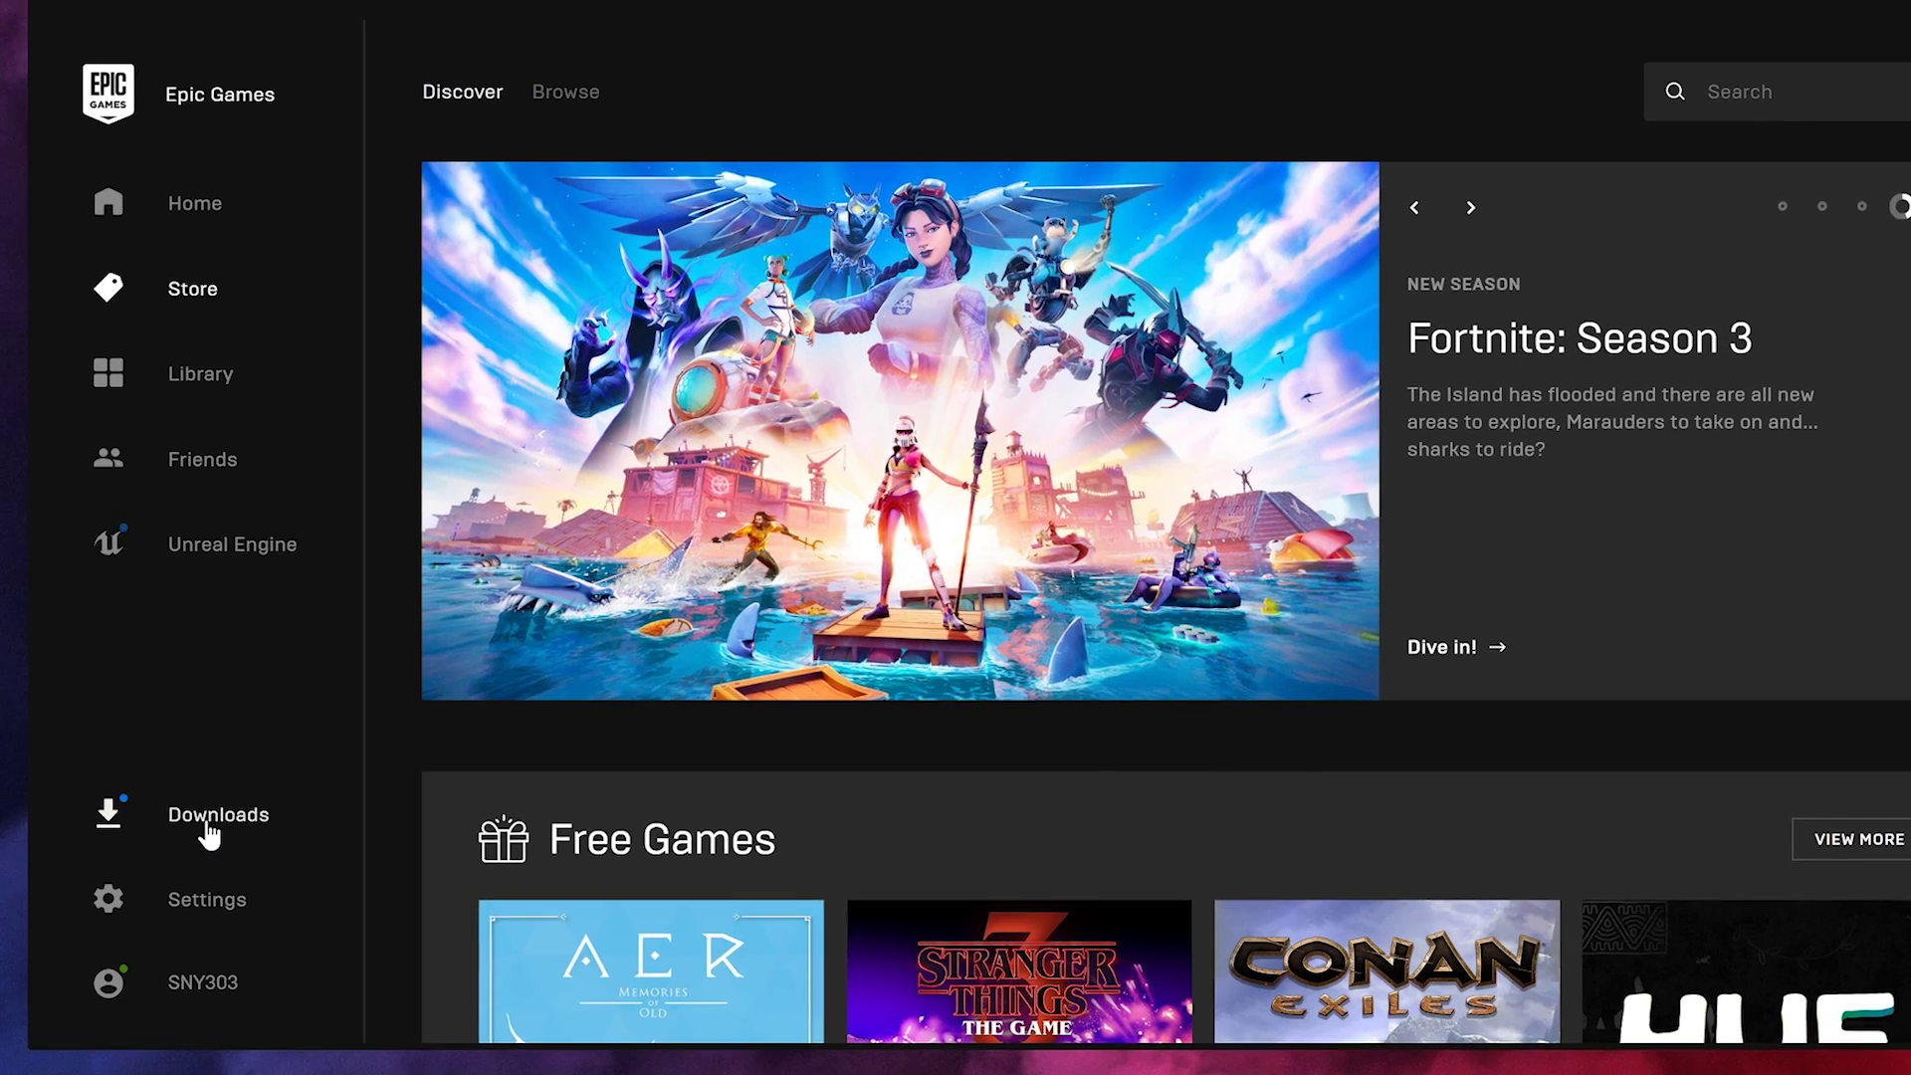
# Step: Open the downloads list in the Epic Games Launcher to check the Fortnite update's progress
pyautogui.click(99, 779)
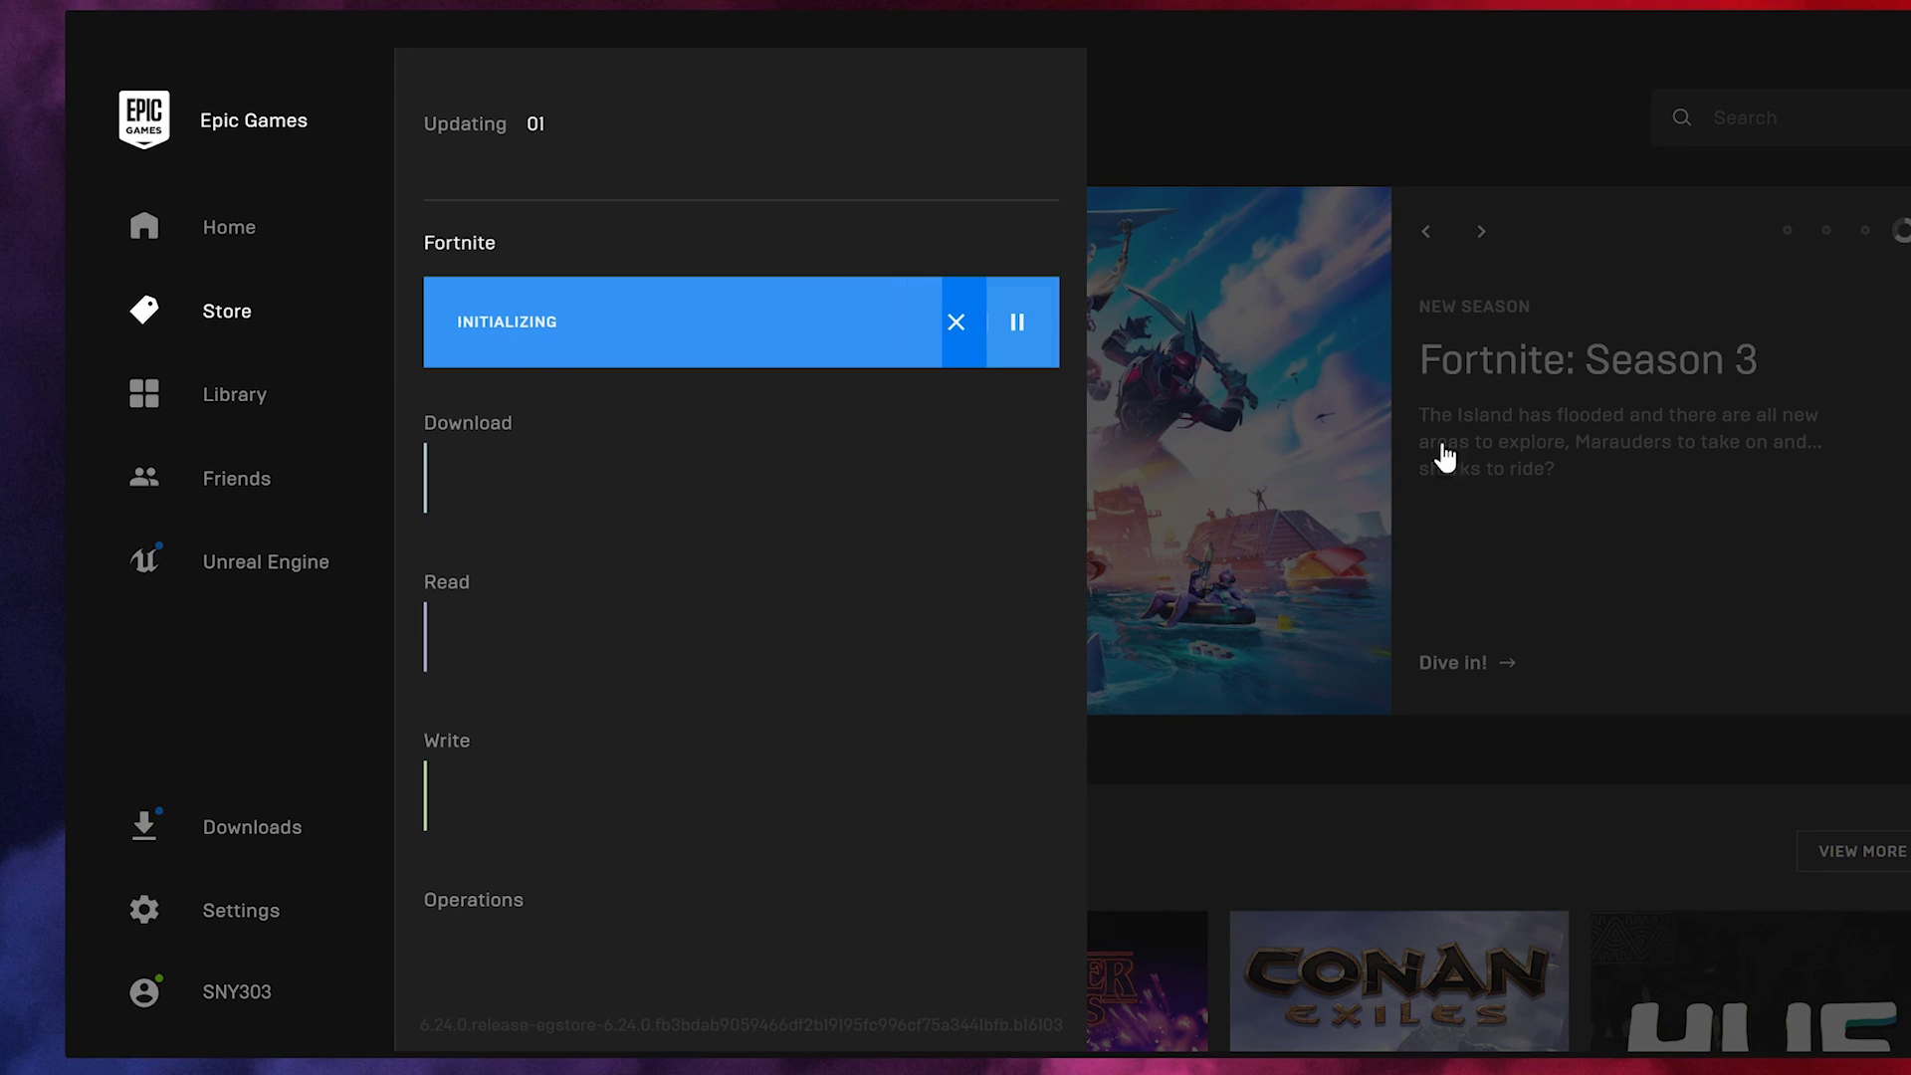